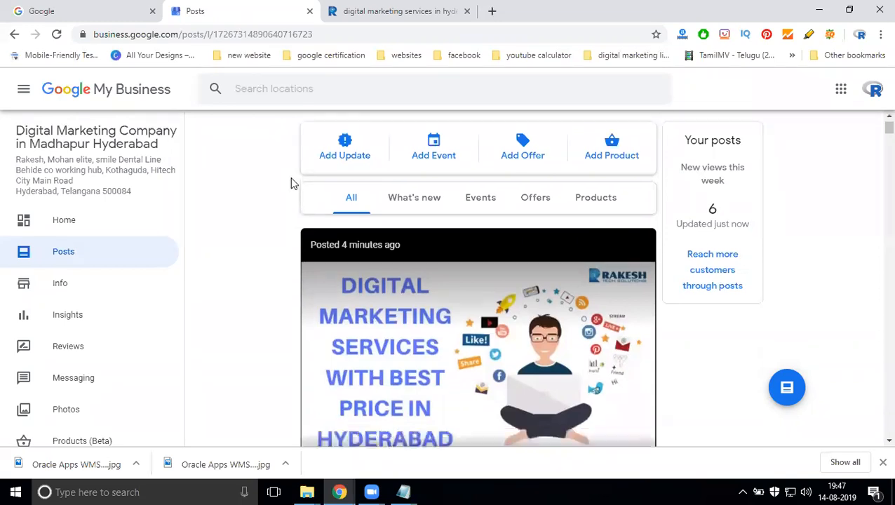
Create a new What's New post with the video "Digital Marketing Solution Services in Hyderabad", copying the video's file name
click(80, 266)
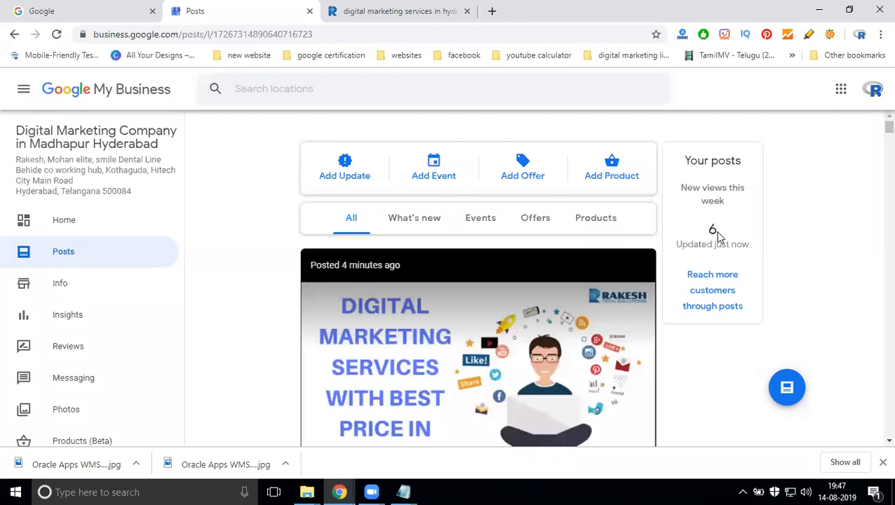
click(786, 390)
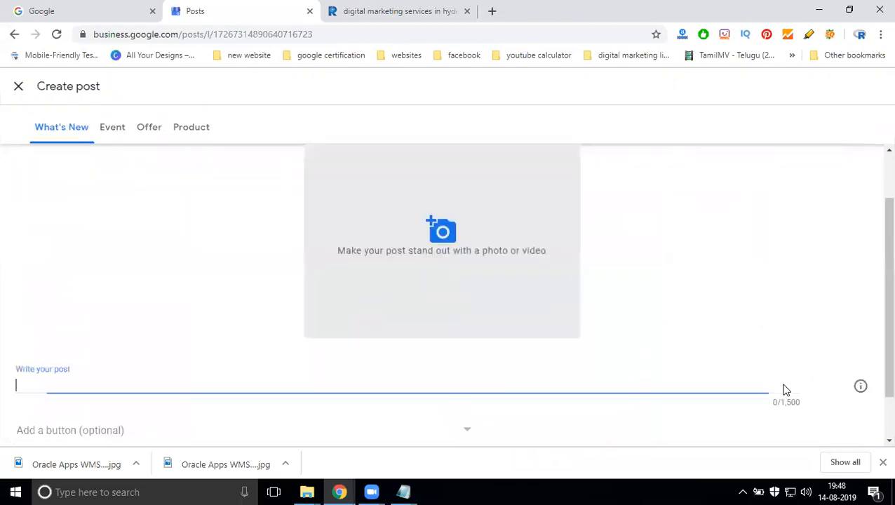
click(458, 200)
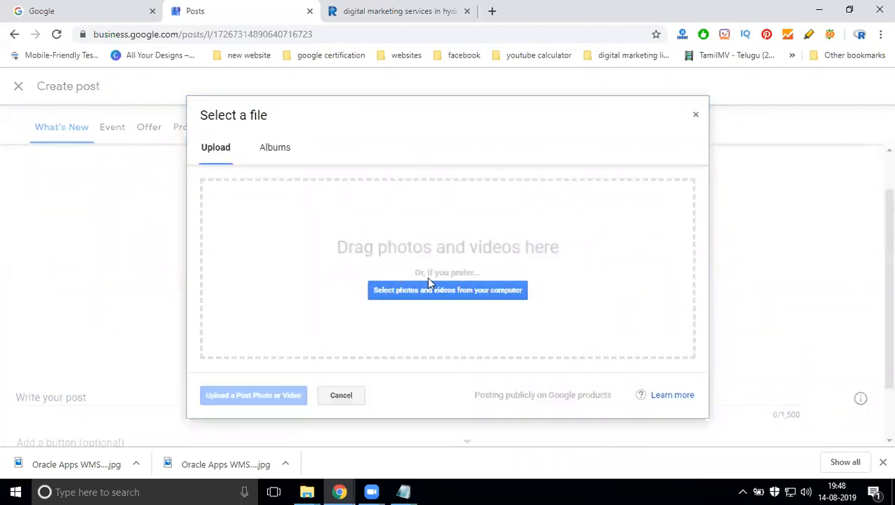
click(430, 290)
click(246, 159)
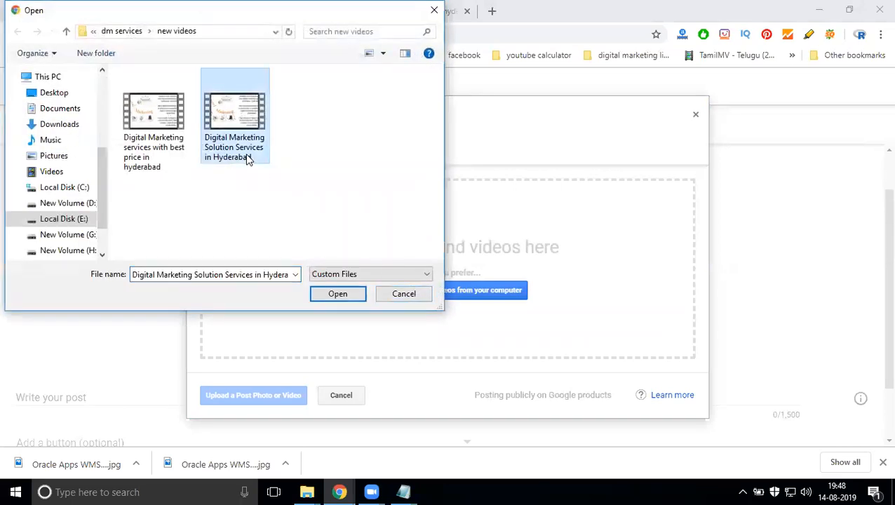
click(247, 157)
key(ctrl+c)
double_click(234, 116)
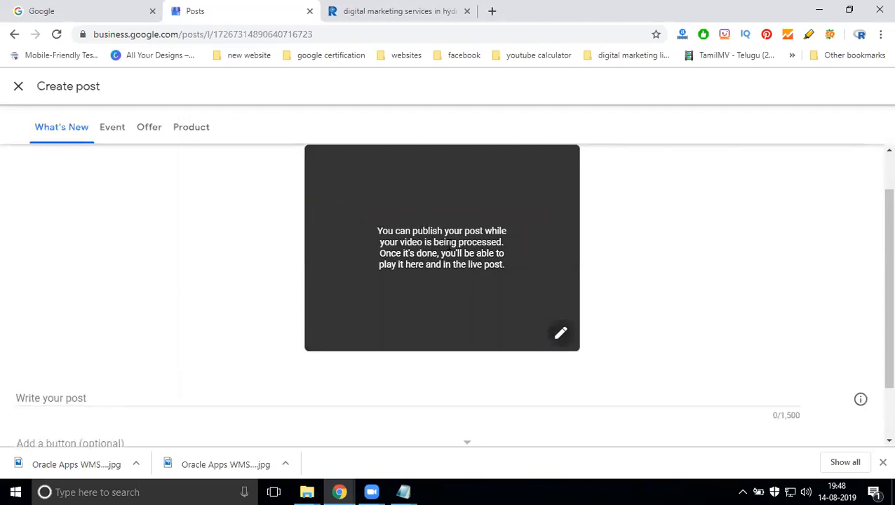
Write the post text "Digital Marketing Solution Services in Hyderabad - Rakesh Tech Solutions", reusing the copied video name
click(188, 398)
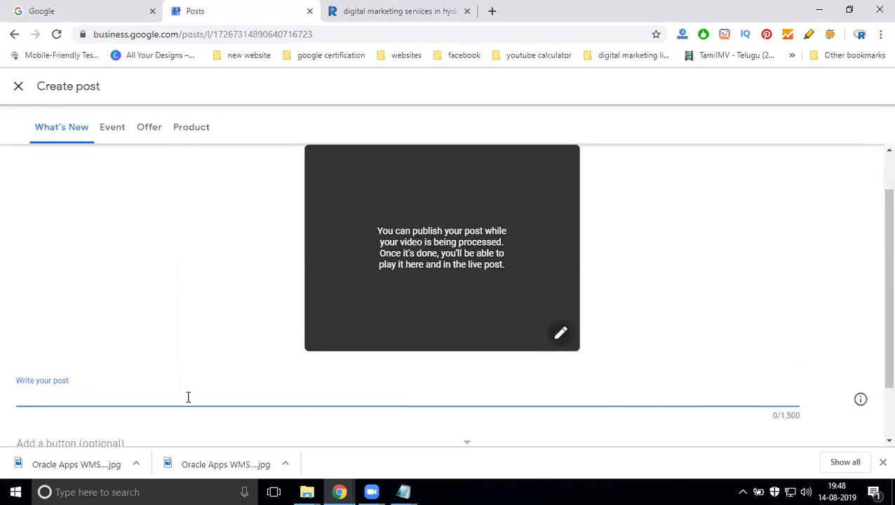
key(ctrl+v)
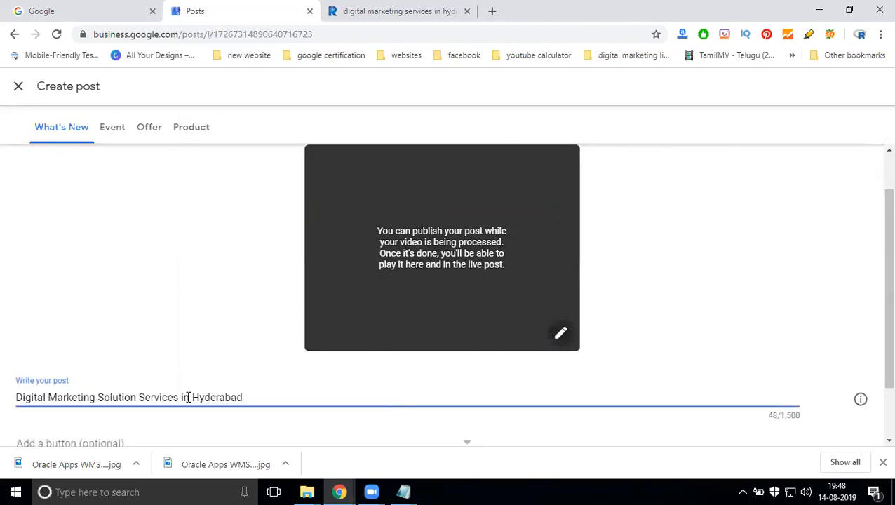
text(- Rakesh Tech)
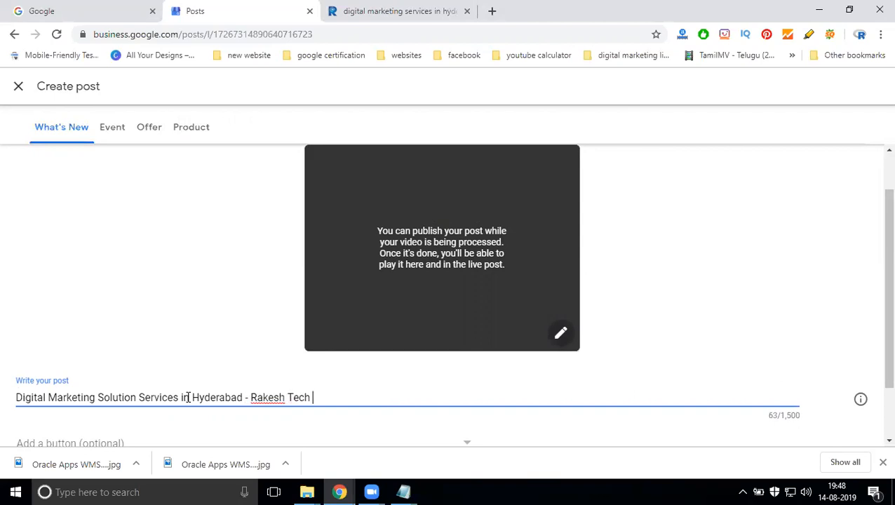
text( Solutio)
Add a Sign up button to the post
scroll(98, 302, down, 1)
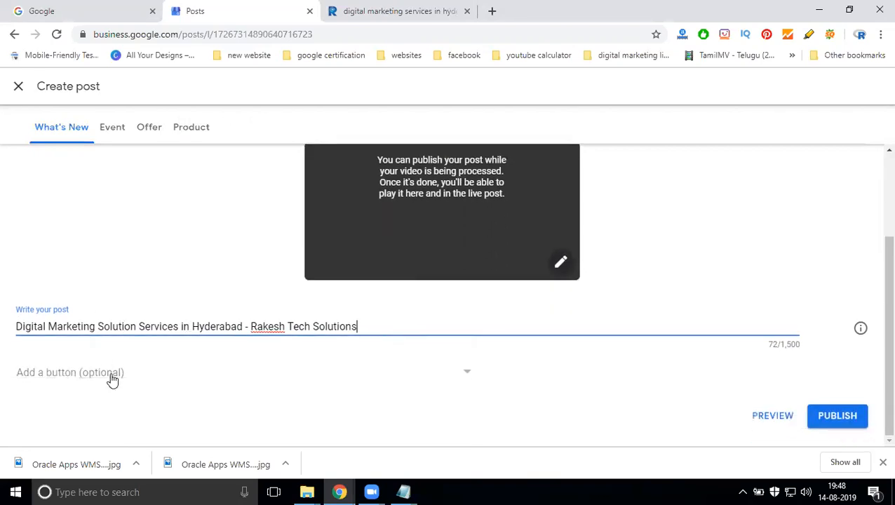
click(112, 380)
click(60, 395)
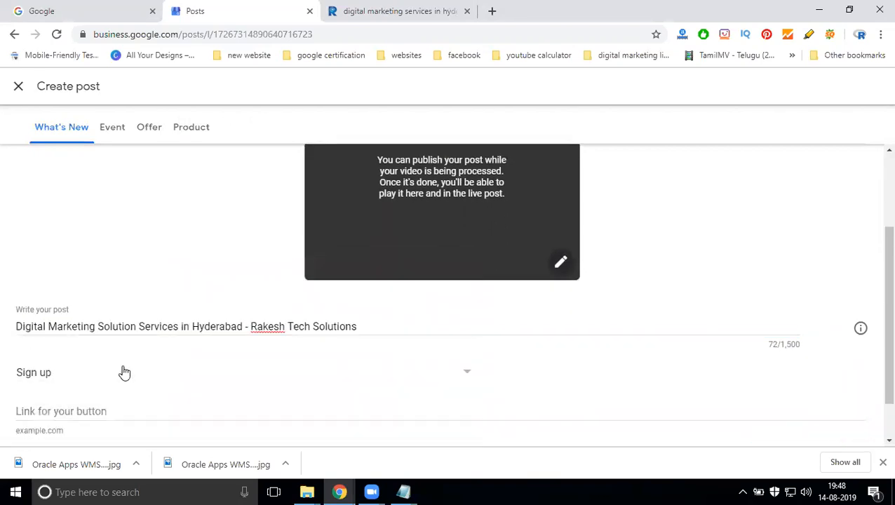
click(449, 7)
click(384, 35)
key(ctrl+c)
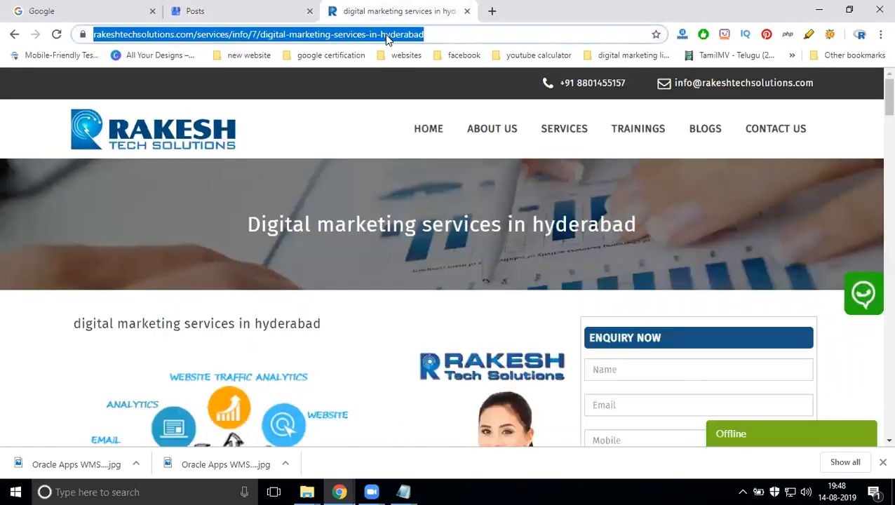
click(255, 11)
click(350, 10)
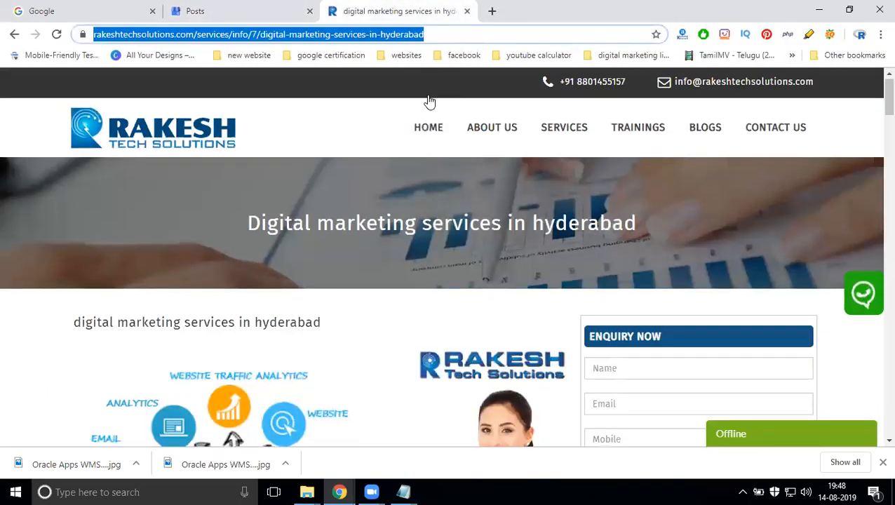
scroll(593, 148, down, 4)
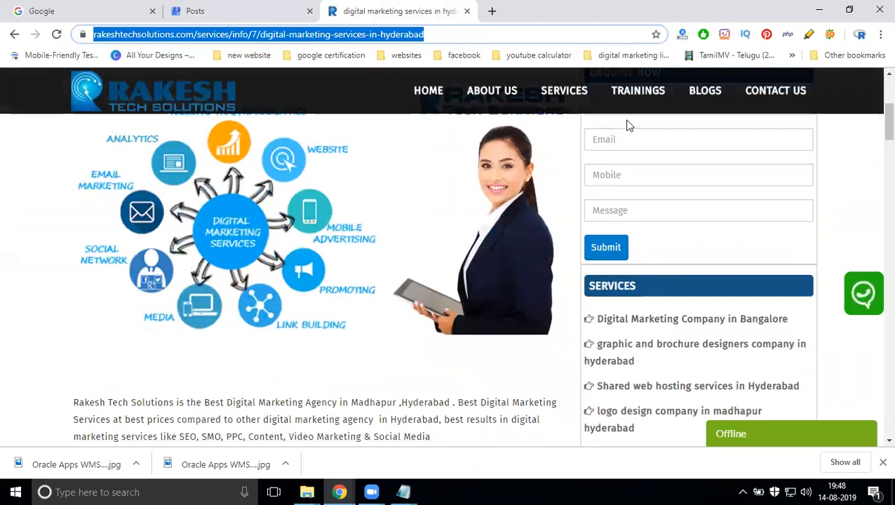
click(219, 10)
click(133, 414)
key(ctrl+v)
scroll(139, 356, down, 1)
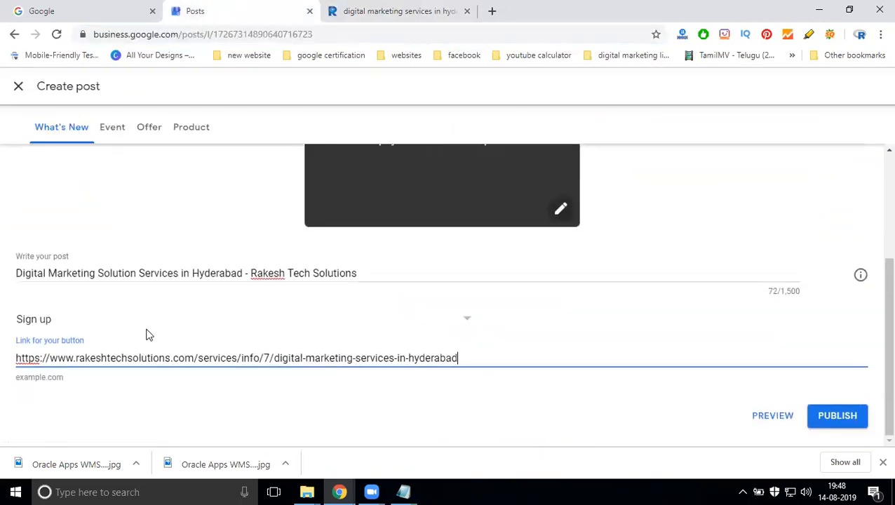
click(845, 417)
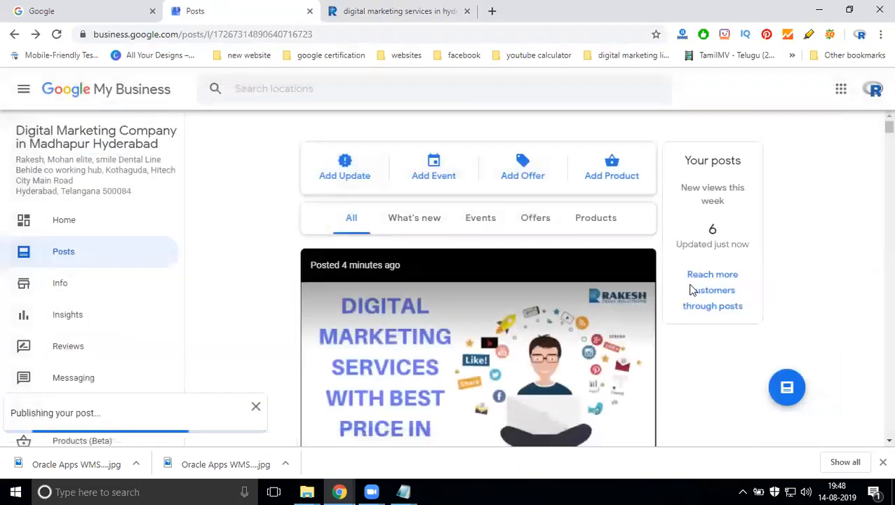
Check the new post in the posts list and briefly play the video of the previous post
scroll(644, 298, down, 2)
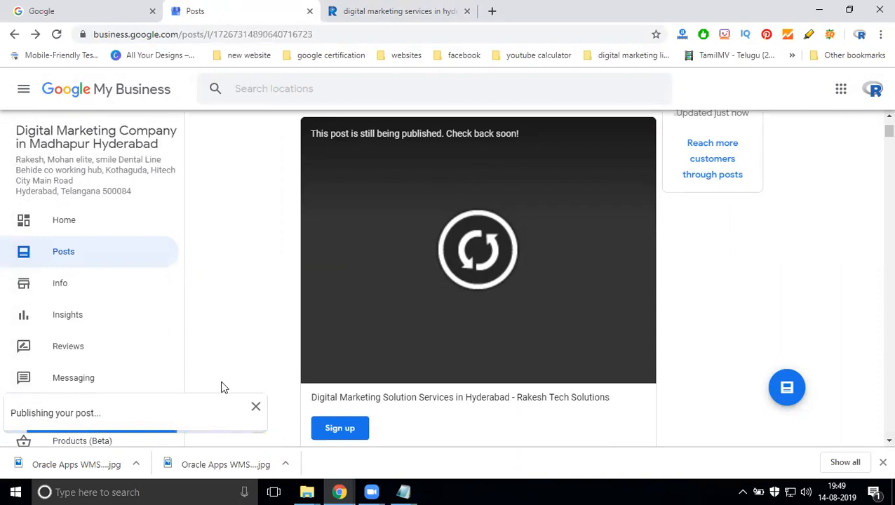
scroll(602, 255, down, 3)
scroll(602, 255, down, 3)
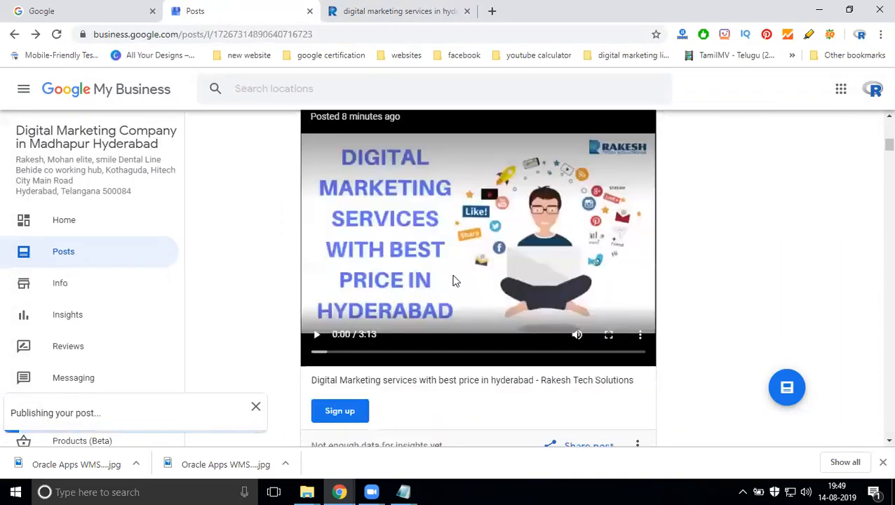
click(316, 336)
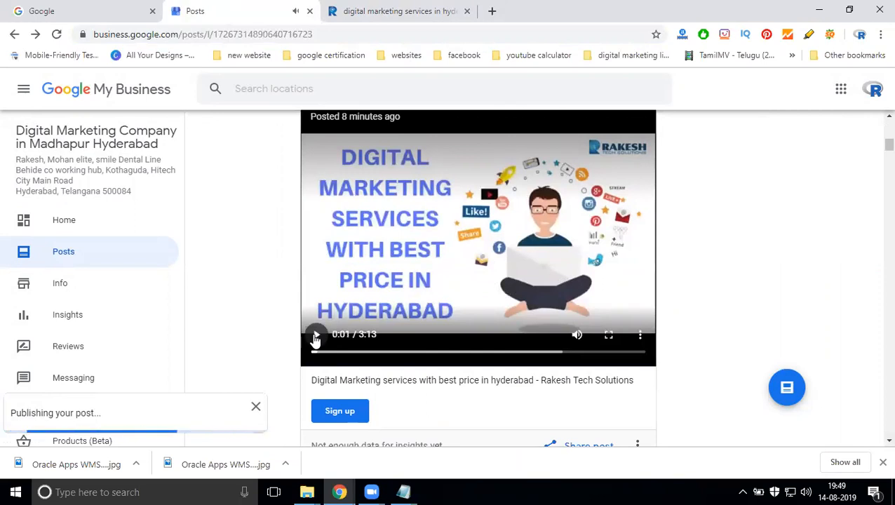
scroll(495, 359, down, 2)
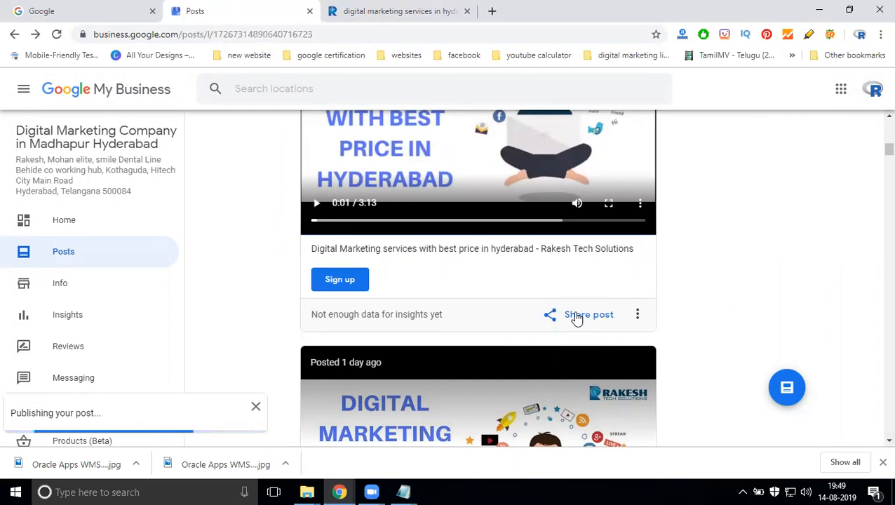
Copy the text of the "Digital Marketing services with best price in hyderabad" post and open its sharing options
triple_click(467, 248)
key(ctrl+c)
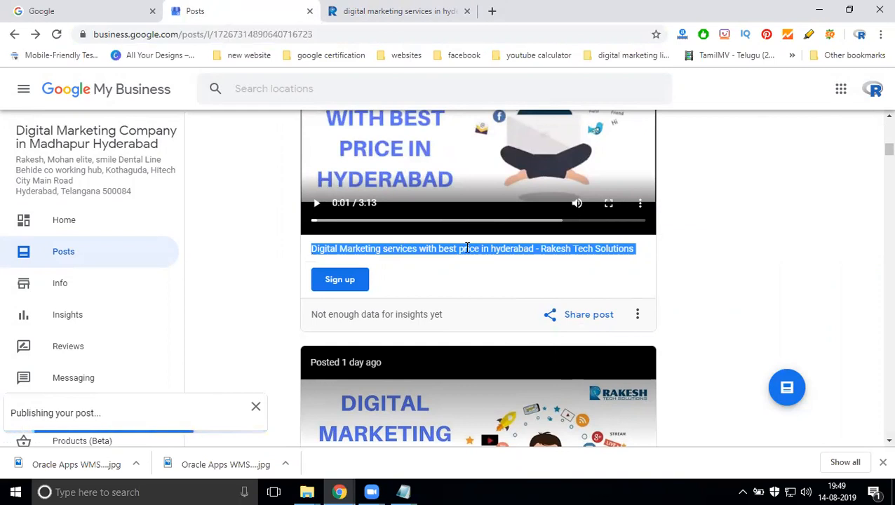
click(569, 319)
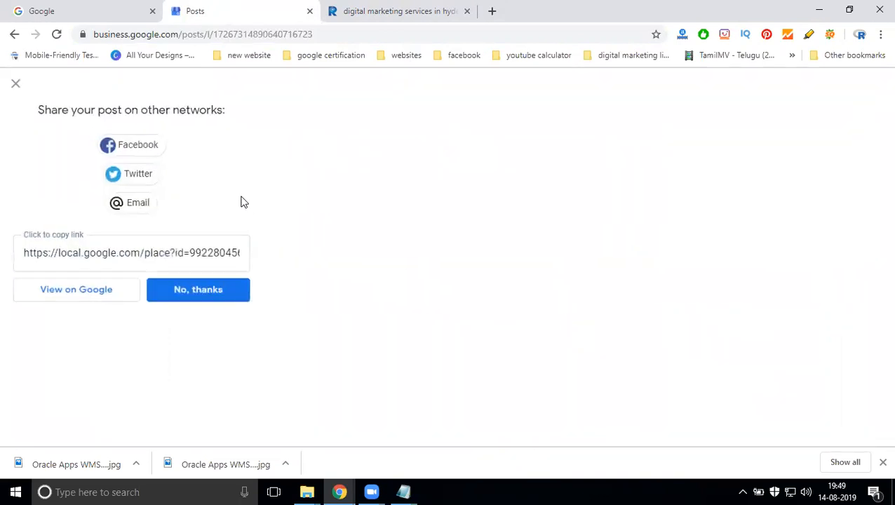
click(148, 154)
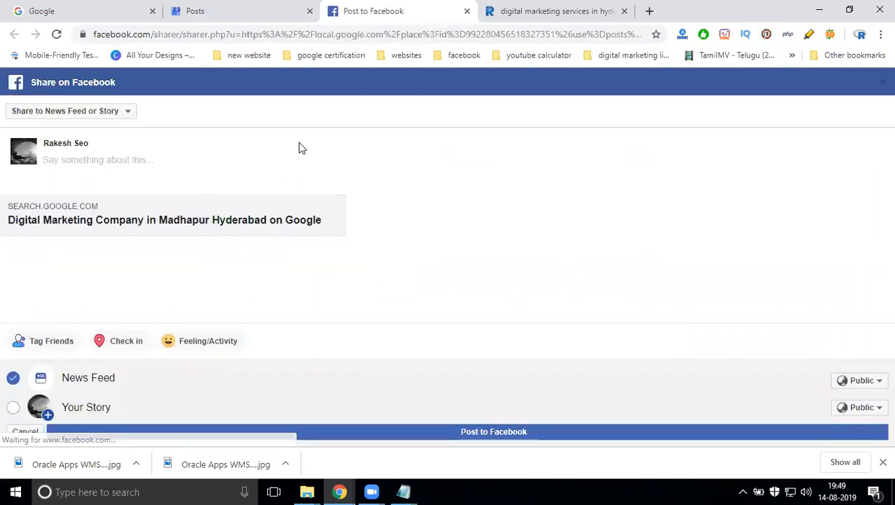
click(468, 11)
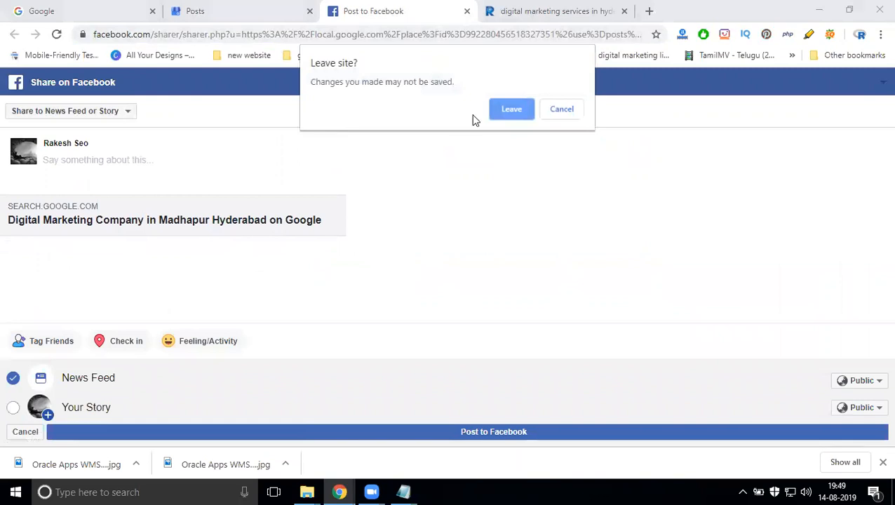
click(512, 111)
Start sharing the post on Facebook, and close the sharing options on the Google My Business page
click(139, 146)
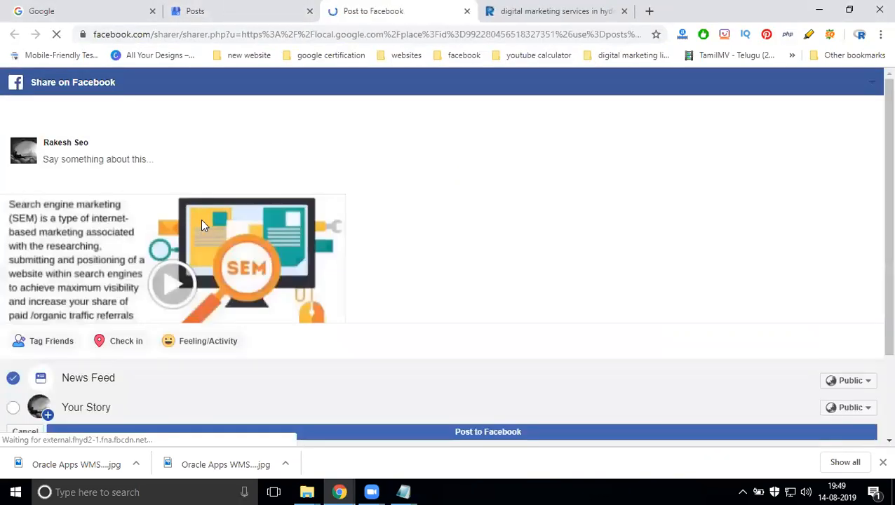
scroll(191, 221, down, 2)
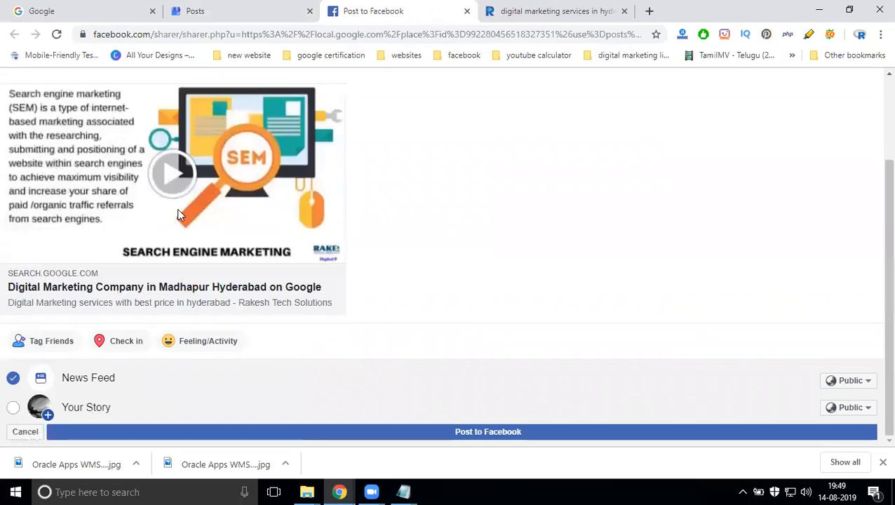
scroll(177, 214, up, 4)
click(220, 12)
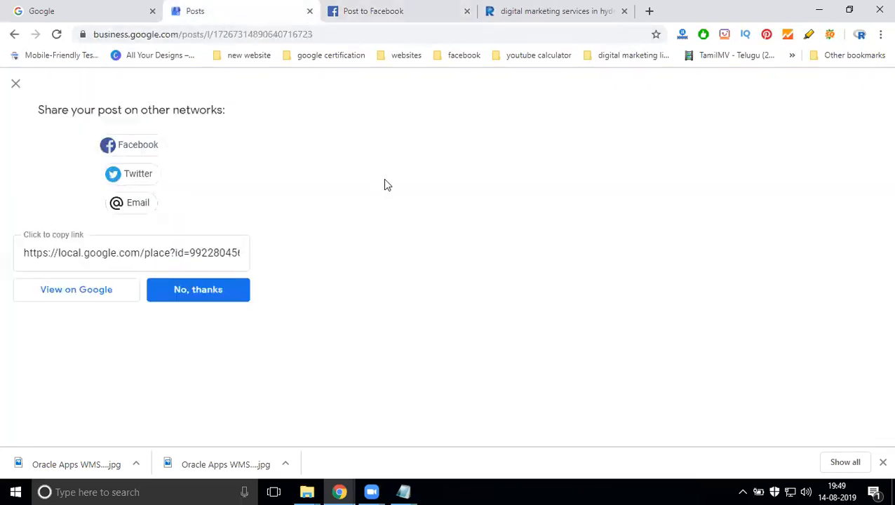
click(15, 83)
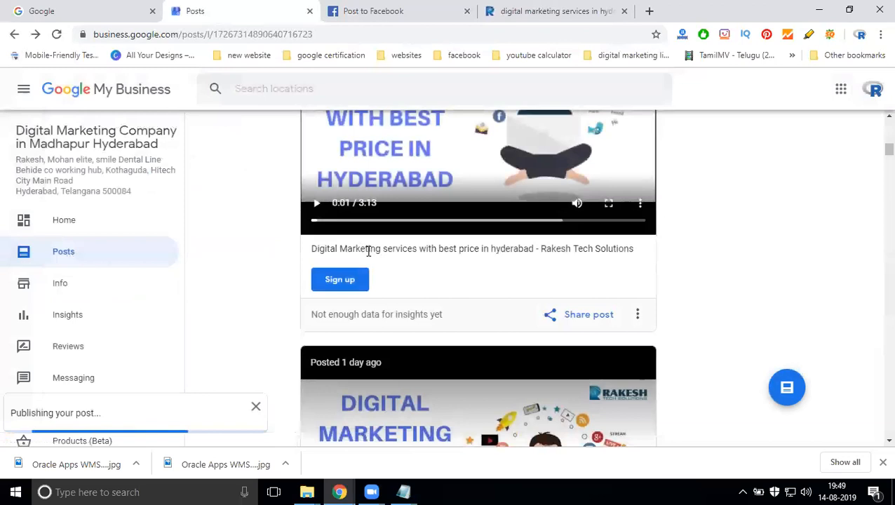
scroll(421, 253, up, 2)
Caption the Facebook share with the copied text "Digital Marketing services with best price in hyderabad - Rakesh Tech Solutions"
click(366, 9)
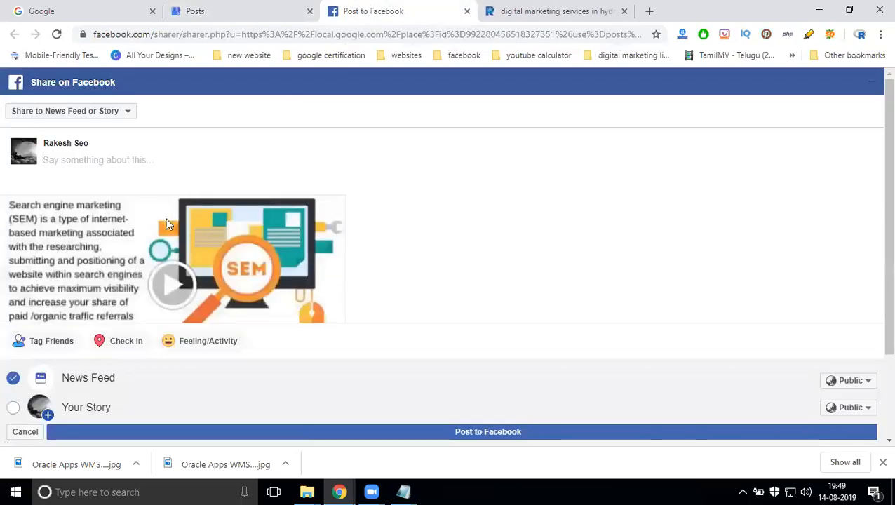
click(141, 160)
key(ctrl+v)
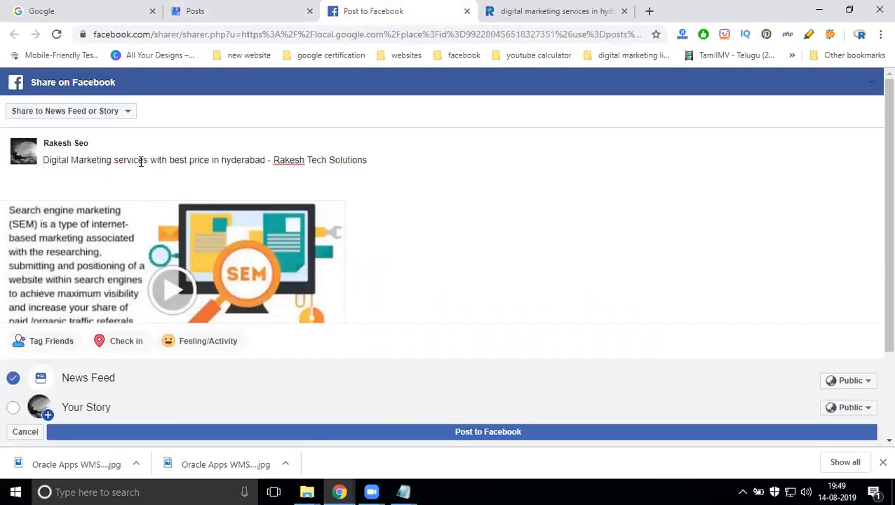
Add the hashtags #digitalmarketing #digitalmarketingservices #rakeshtehsolutions on a new line below the Facebook caption
key(Return)
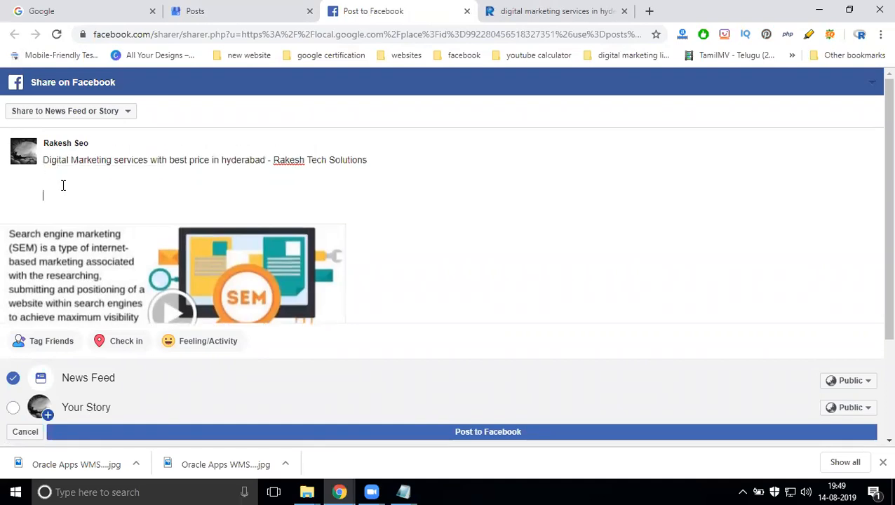
text(#digitalmarketing #d)
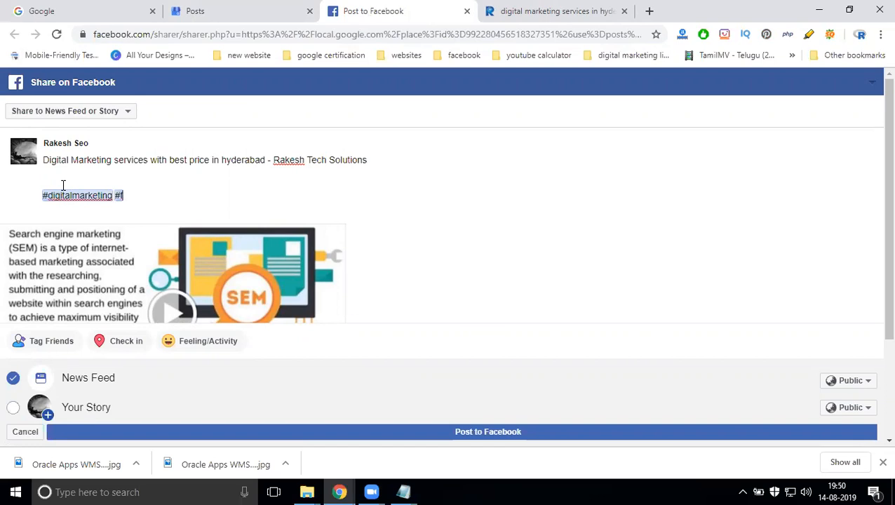
text(igitalmarketi)
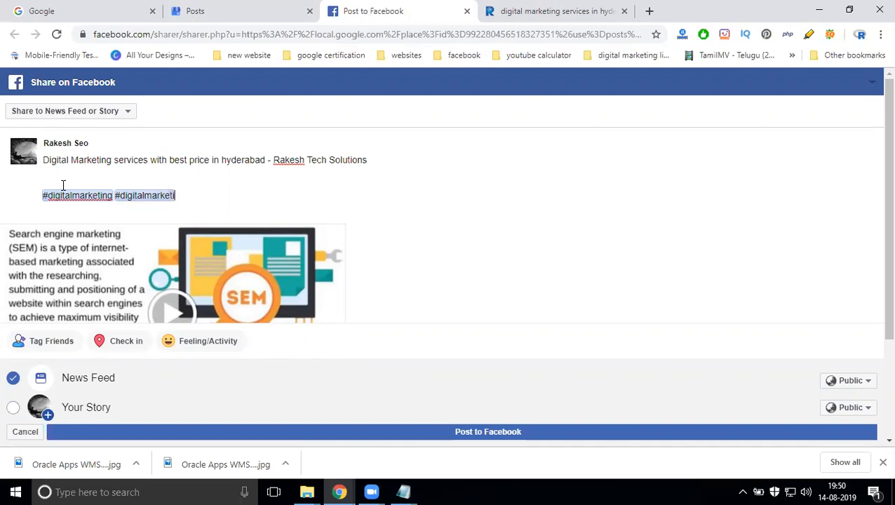
text(ngservices #ra)
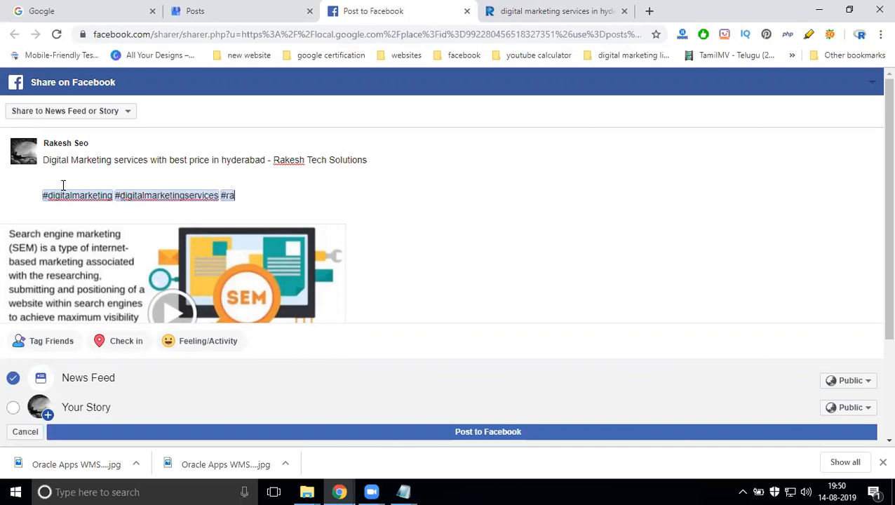
text(keshtehs)
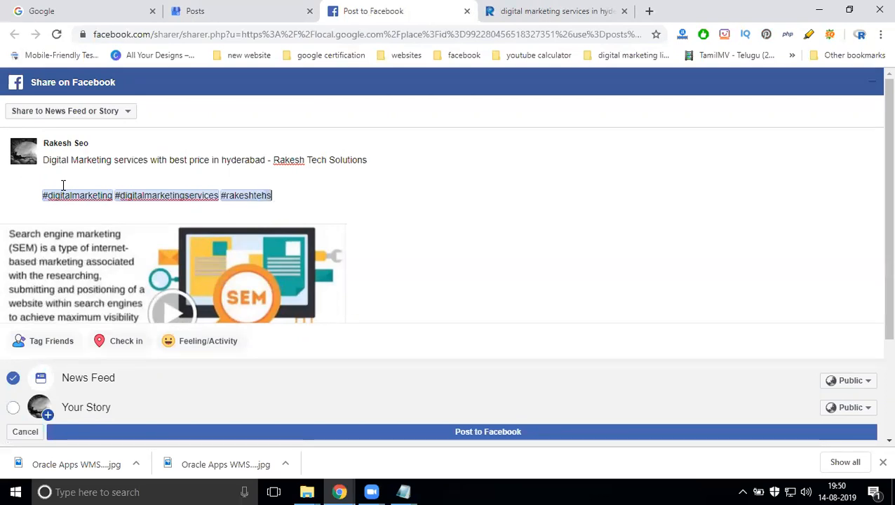
text(olutions)
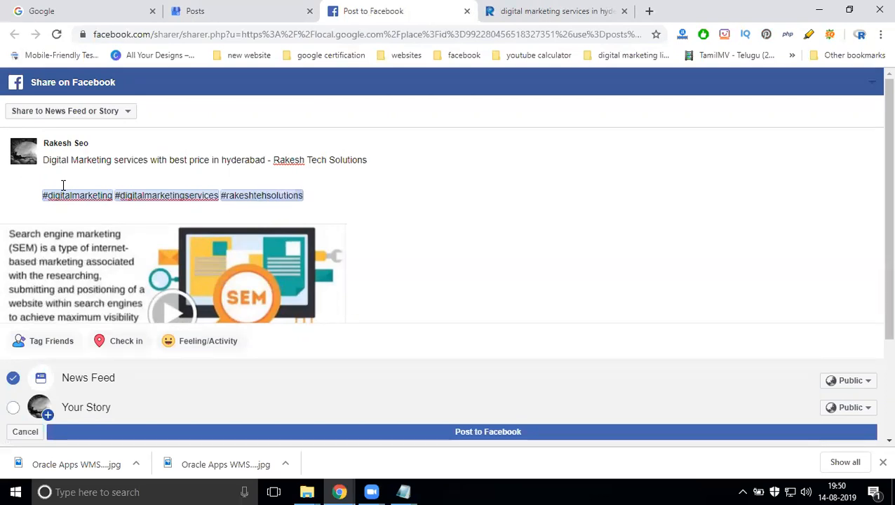
Set the Facebook share to go to a managed page, choosing the Rakesh Tech Solutions page
click(110, 111)
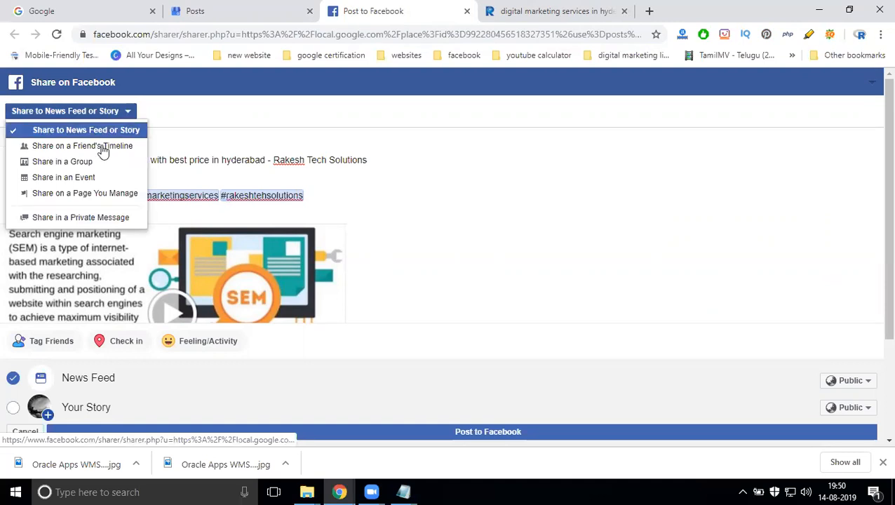
click(95, 200)
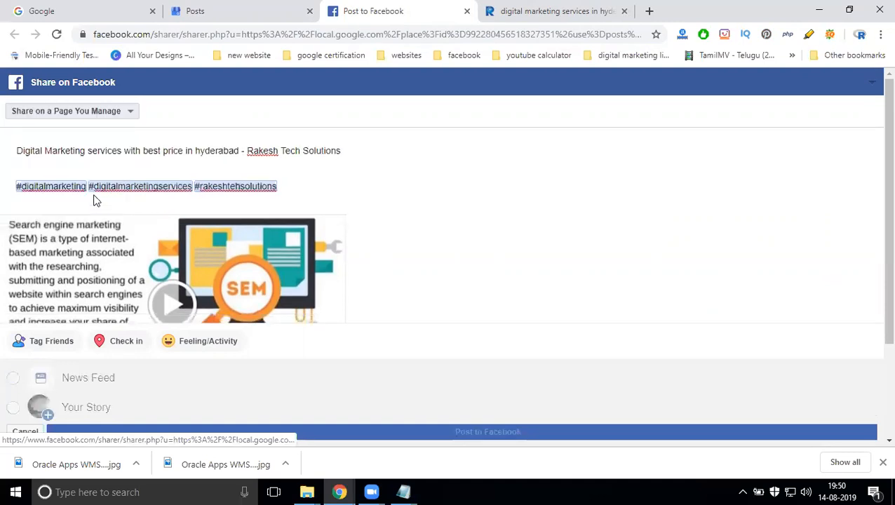
click(82, 144)
scroll(77, 196, down, 5)
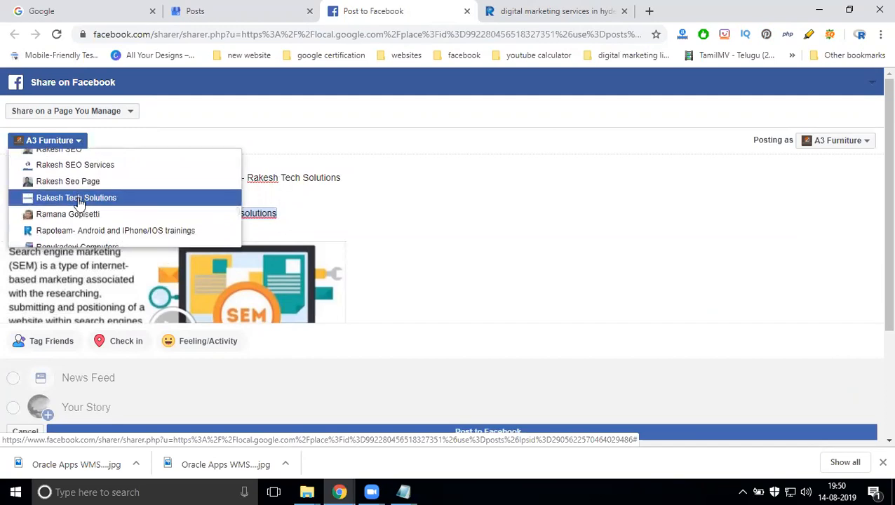
click(79, 197)
Add the hashtags #digitalmarketingagency #seo #smo #sem #smm #videomarketing on a new line at the end of the caption
click(291, 217)
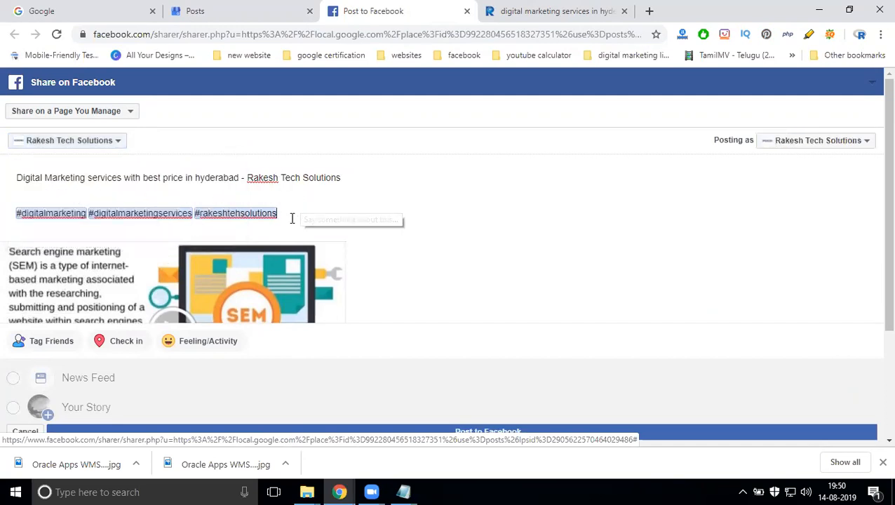
key(Return)
text(#di)
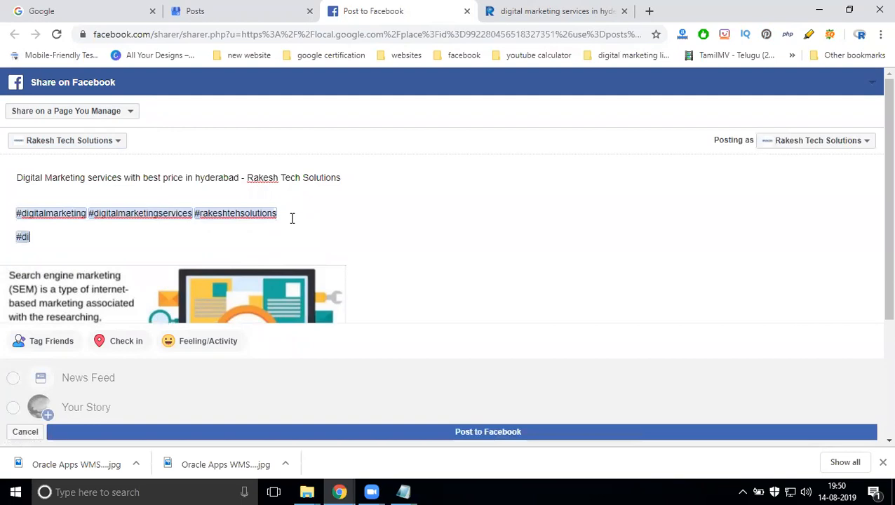
text(gitalmarketingagency #seo #sm)
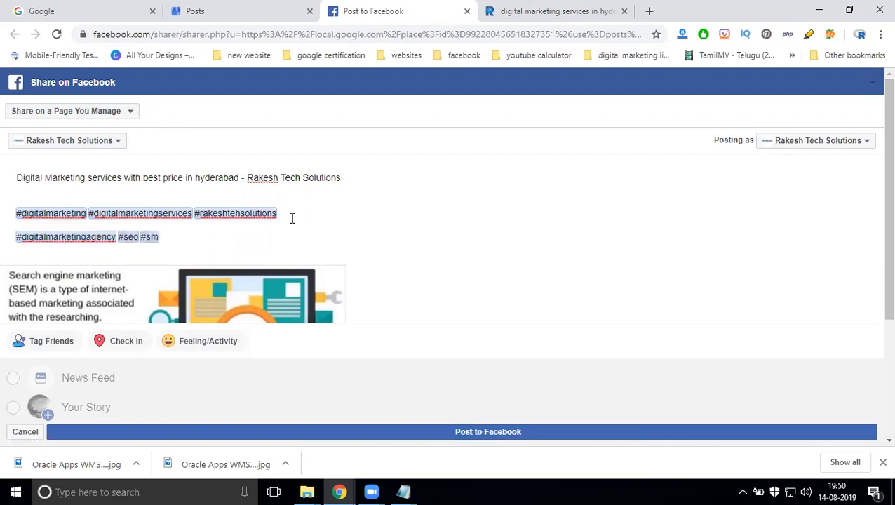
text(o #sem #s)
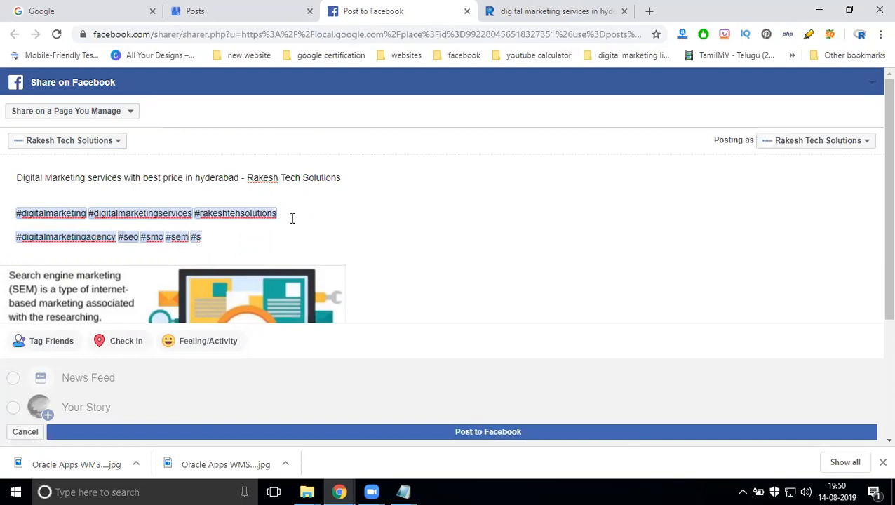
text(mm #videomar)
text(ing)
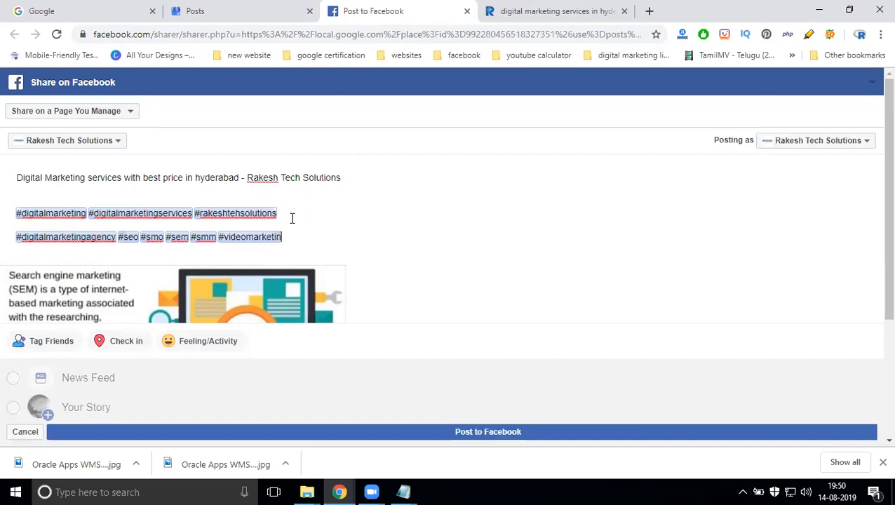
Copy the complete caption with its hashtags and publish the share on the Rakesh Tech Solutions page
key(ctrl+a)
key(ctrl+c)
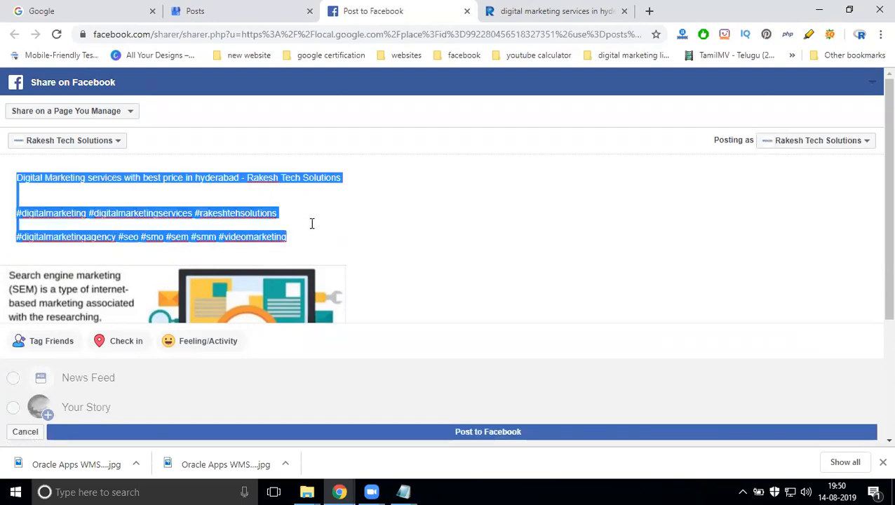
scroll(292, 218, down, 3)
click(314, 433)
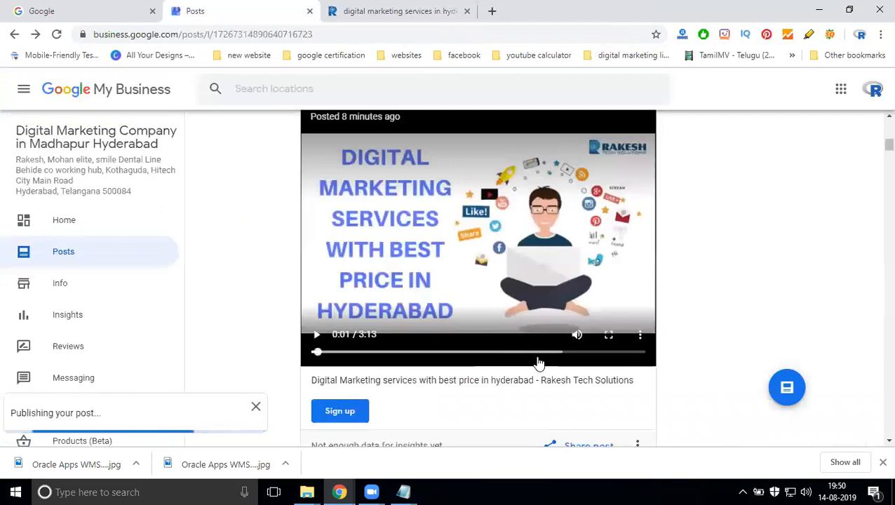
Start another Facebook share of the "Digital Marketing services with best price in hyderabad" post from Google My Business
scroll(538, 363, down, 2)
click(577, 314)
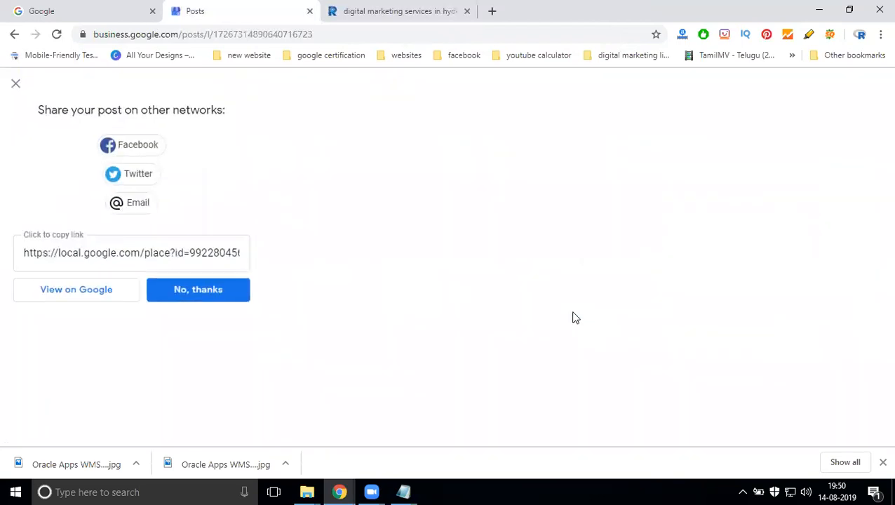
click(103, 149)
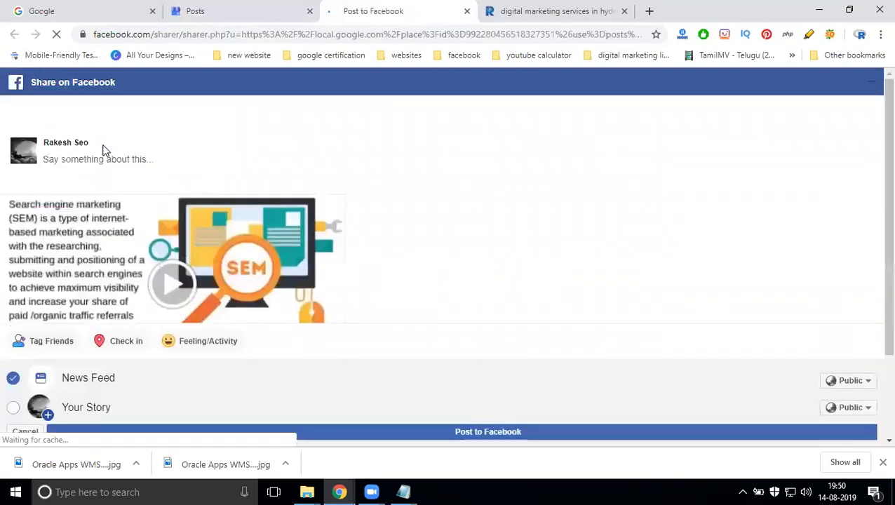
Publish the share with the copied caption and hashtags on the managed page Rakesh SEO
click(83, 117)
click(80, 193)
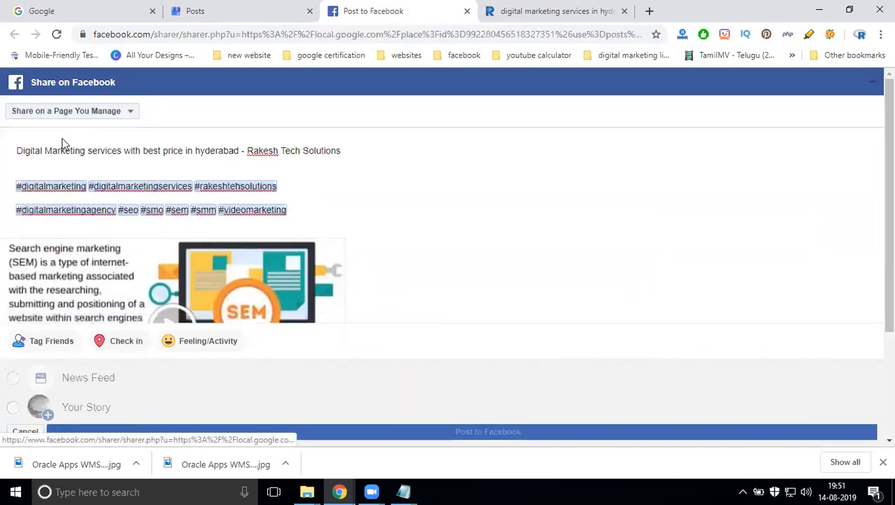
click(63, 141)
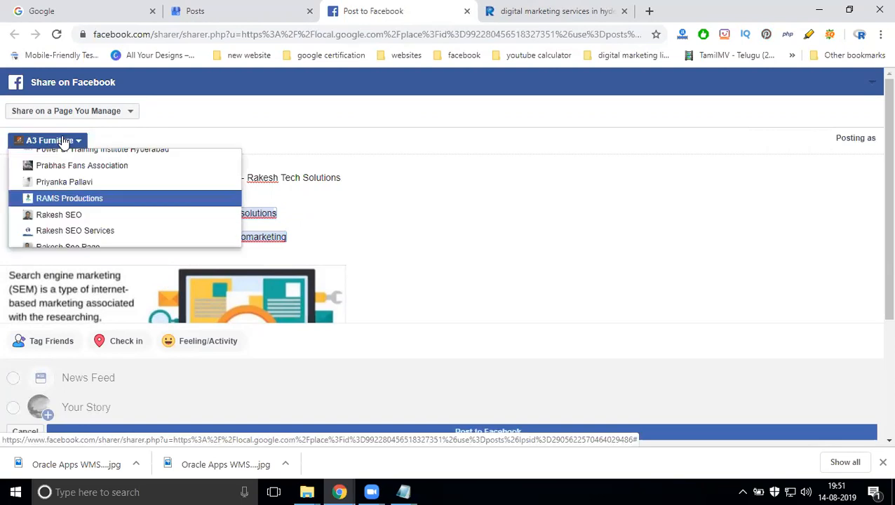
click(63, 214)
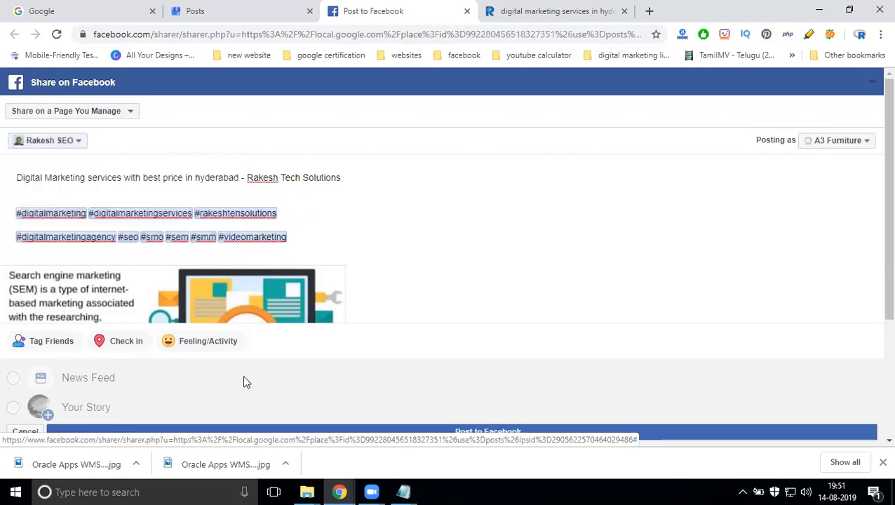
click(254, 432)
Share the Google My Business post on Facebook again with the copied caption, publishing it on the managed page Rakesh SEO Services
click(234, 6)
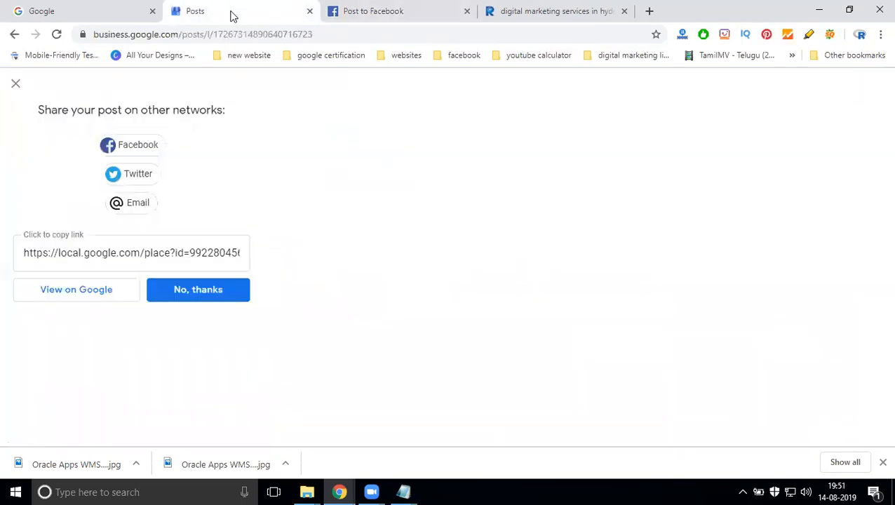
click(130, 146)
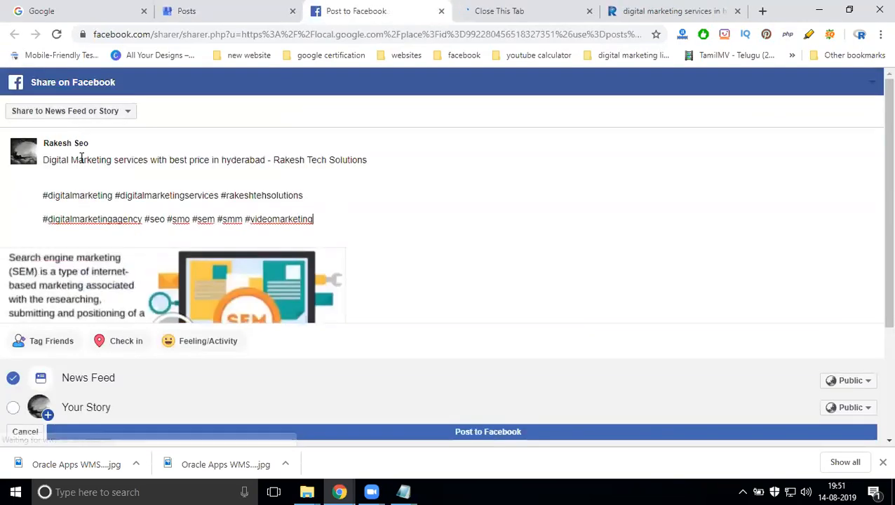
click(78, 113)
click(91, 196)
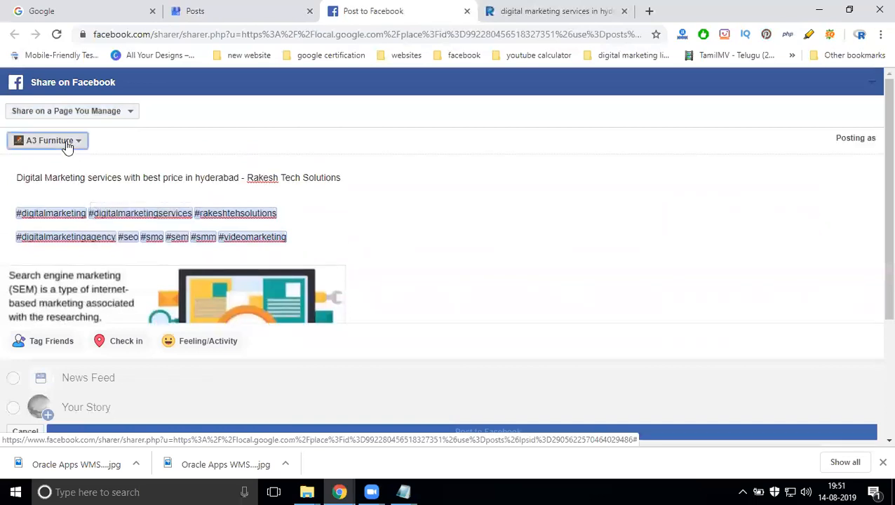
click(67, 143)
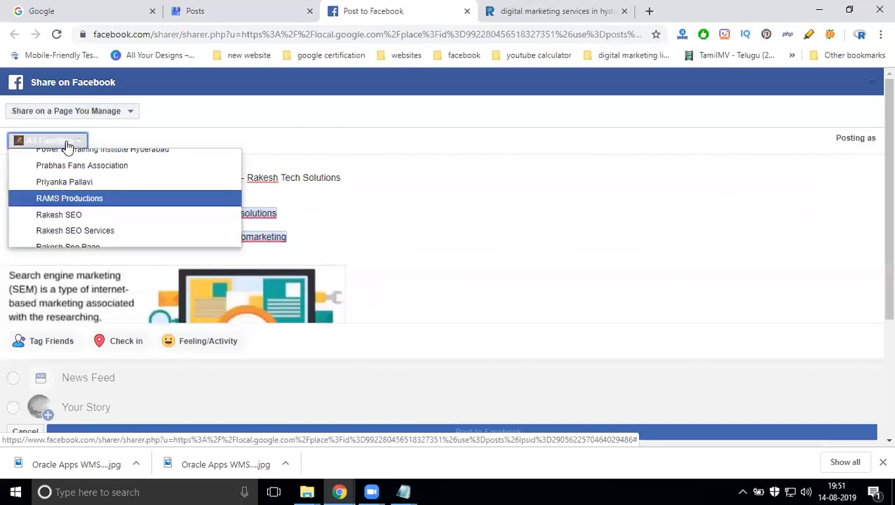
click(74, 231)
click(231, 430)
Start a further Facebook share from the Google My Business post and caption it with the copied text and hashtags
click(231, 10)
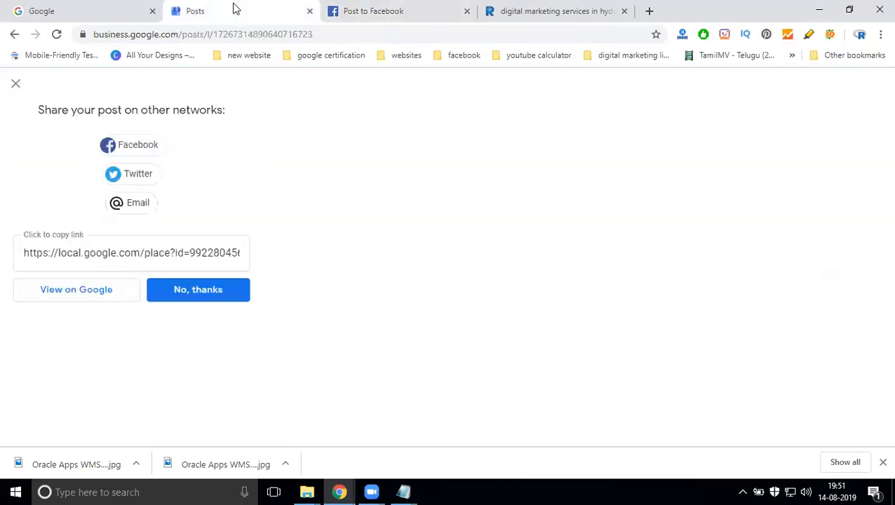
click(143, 146)
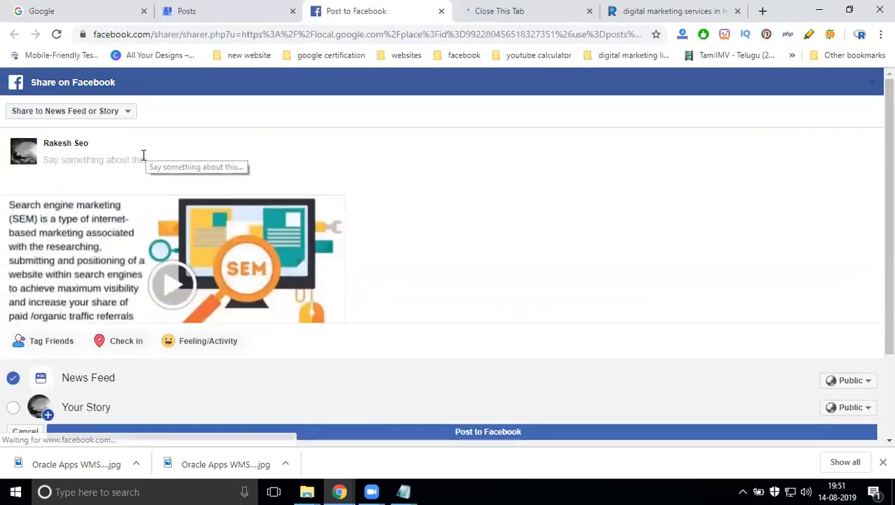
key(ctrl+v)
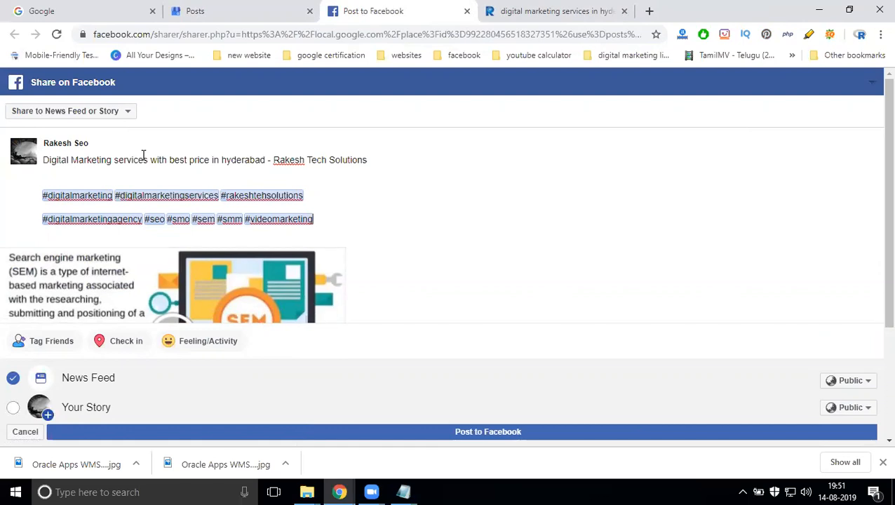
Set the share's destination to the managed page Rakesh Seo Page and publish it
click(38, 112)
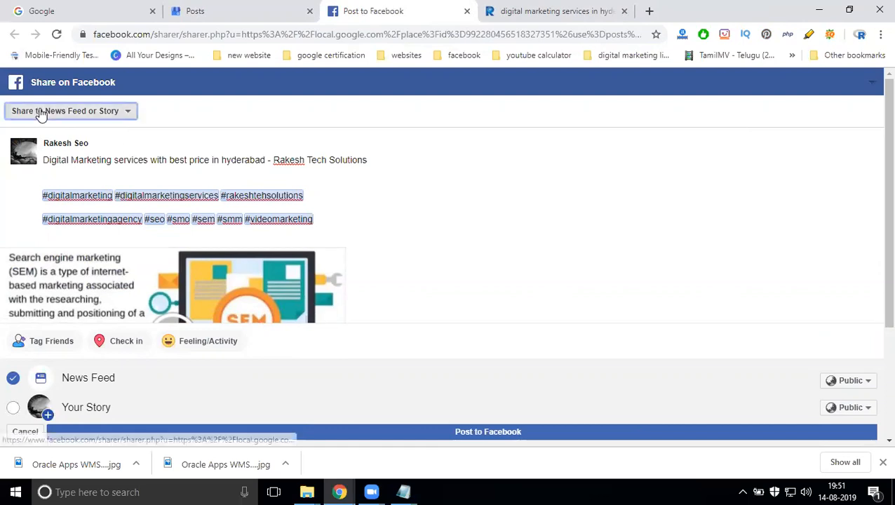
click(57, 196)
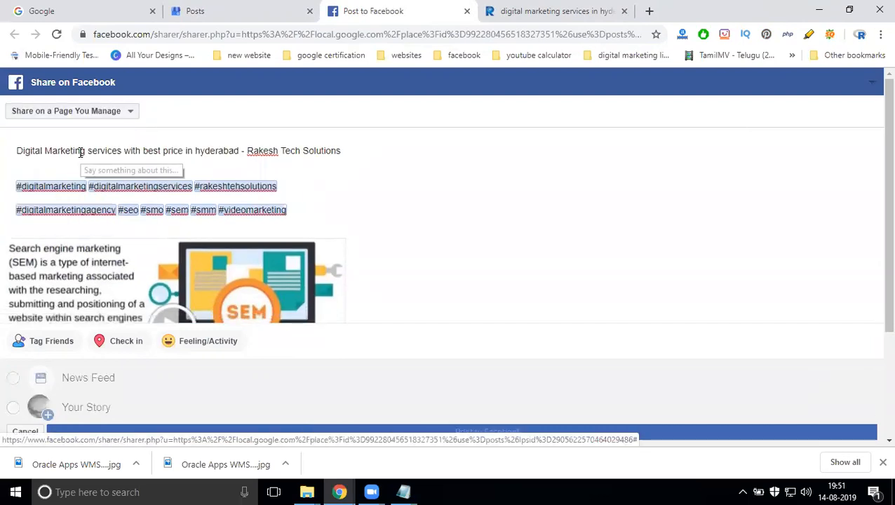
click(65, 141)
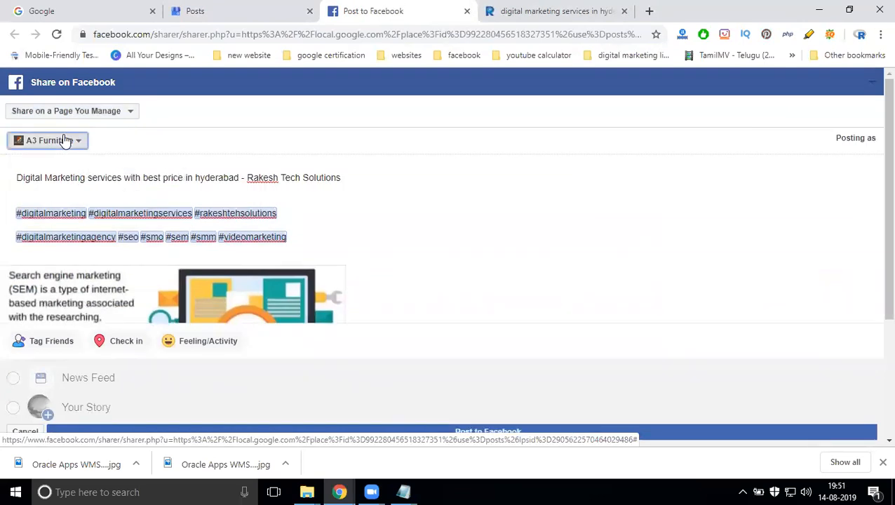
scroll(71, 207, down, 1)
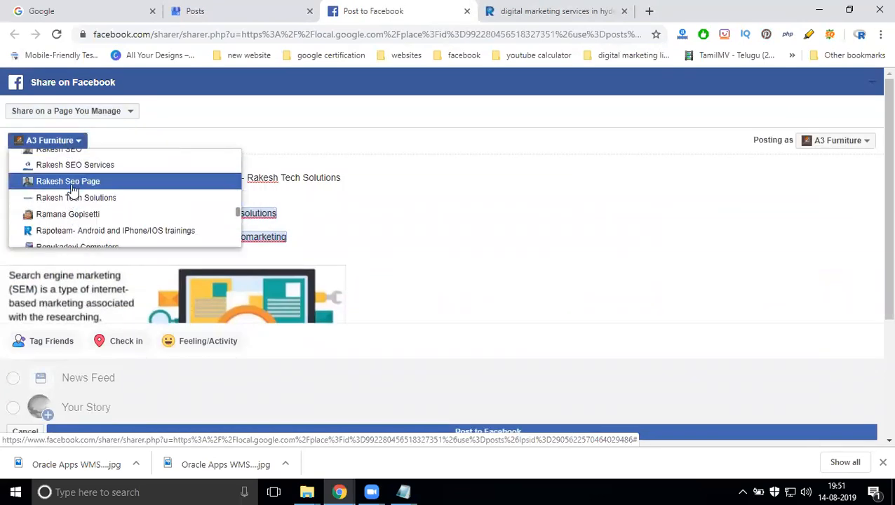
click(72, 184)
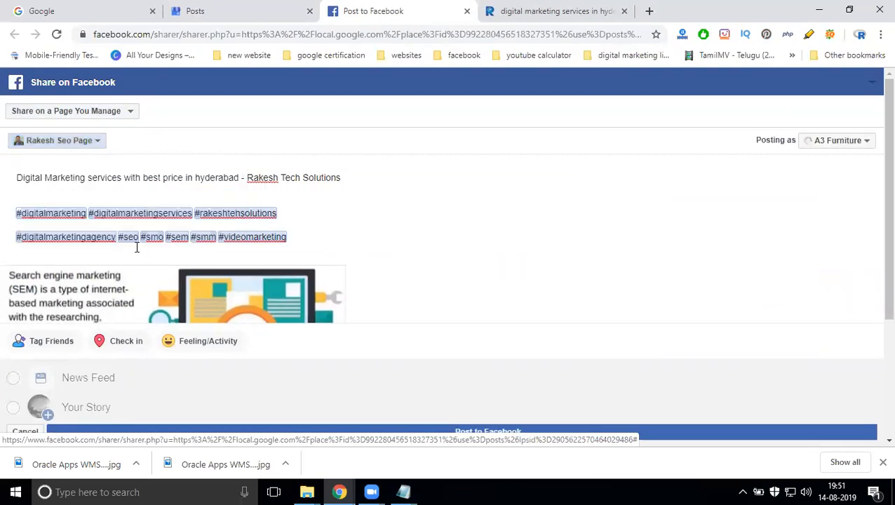
click(242, 433)
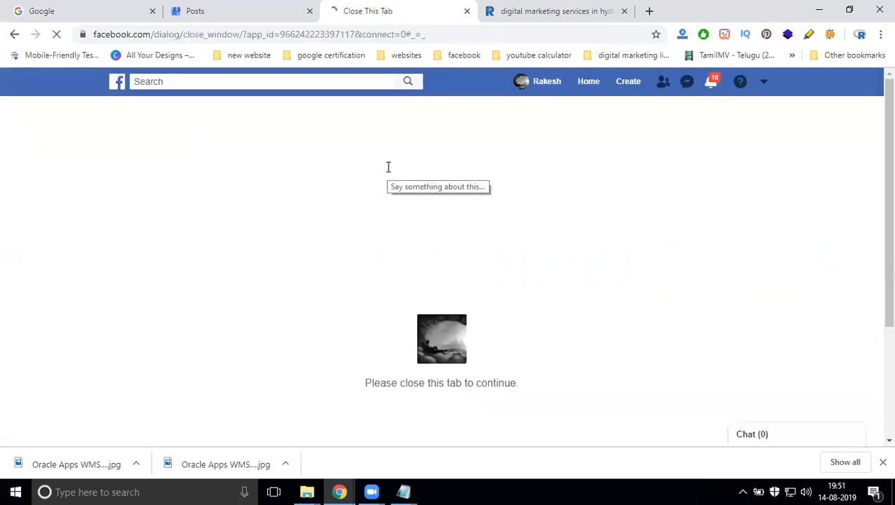
Start one more Facebook share with the copied caption and tag the Rakesh Tech Solutions page in its first line
click(145, 145)
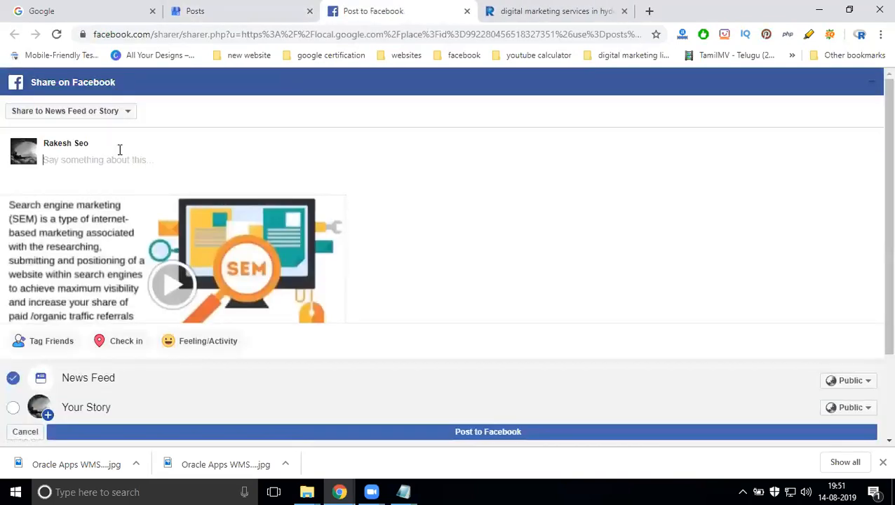
key(ctrl+v)
click(274, 159)
text(@)
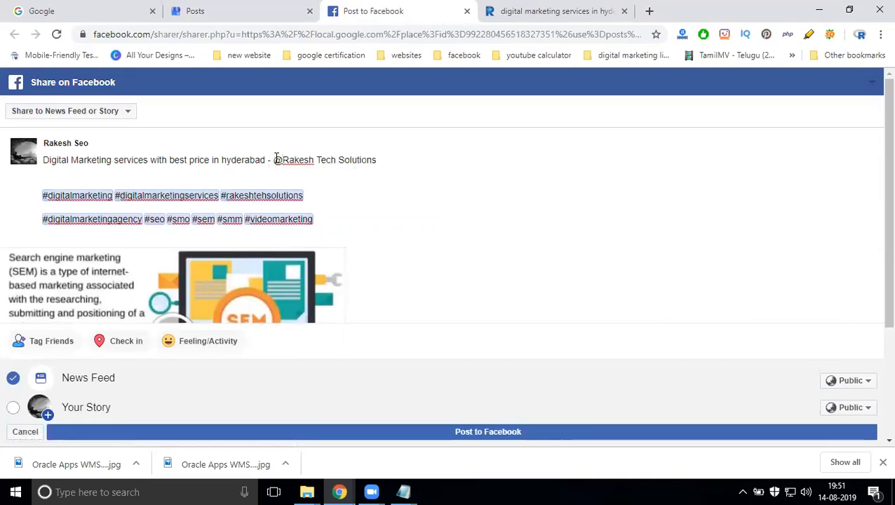
key(BackSpace)
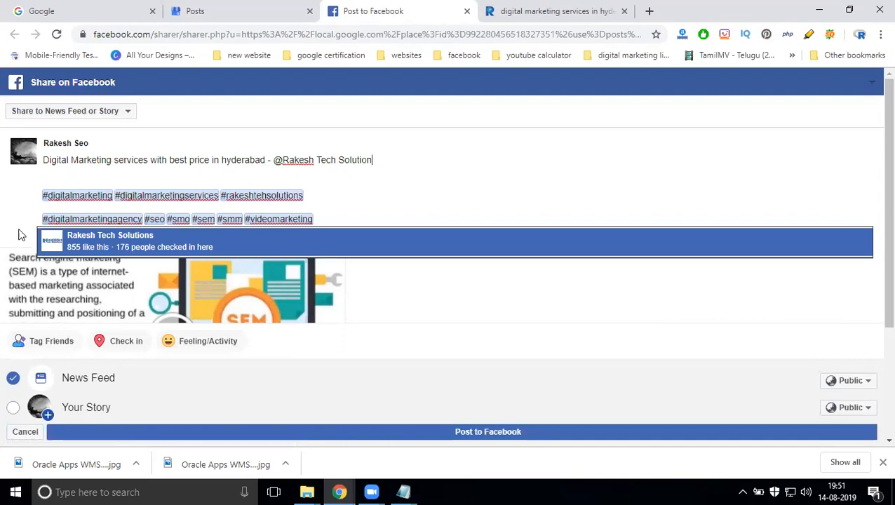
click(97, 246)
Keep Share to News Feed or Story as the destination and publish the tagged post on Facebook
click(99, 115)
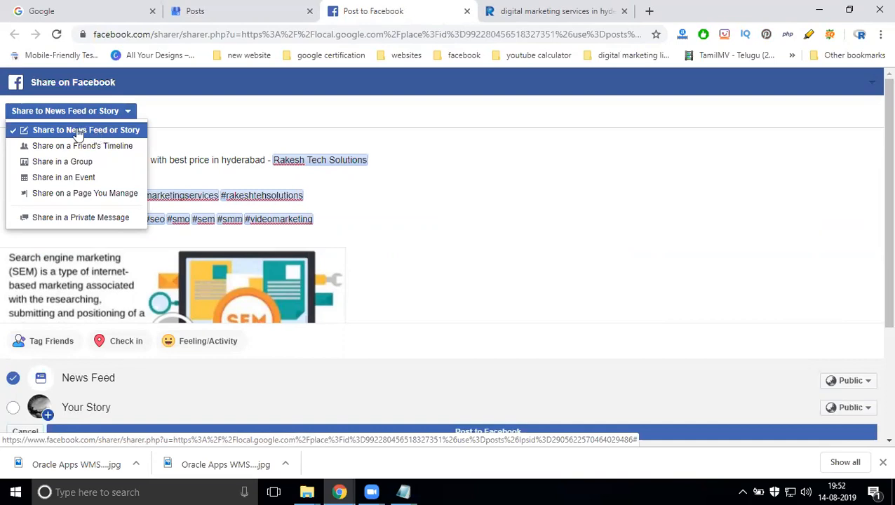
click(89, 131)
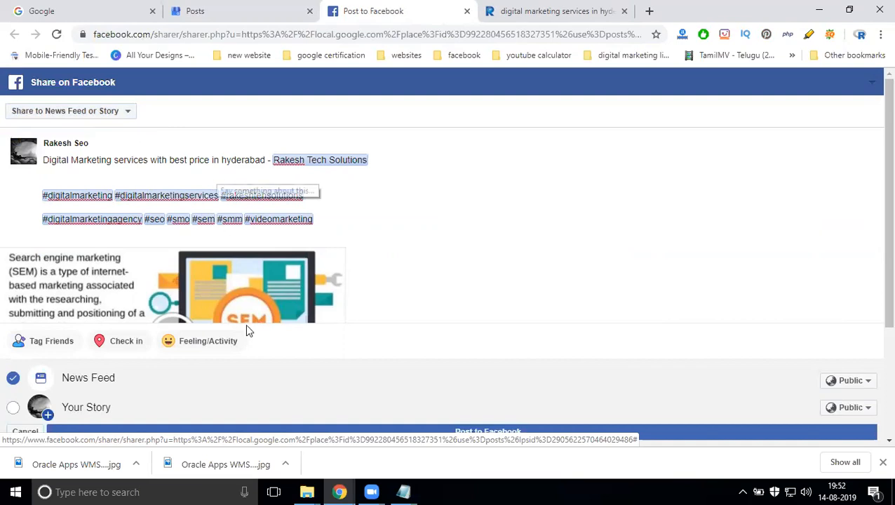
click(260, 433)
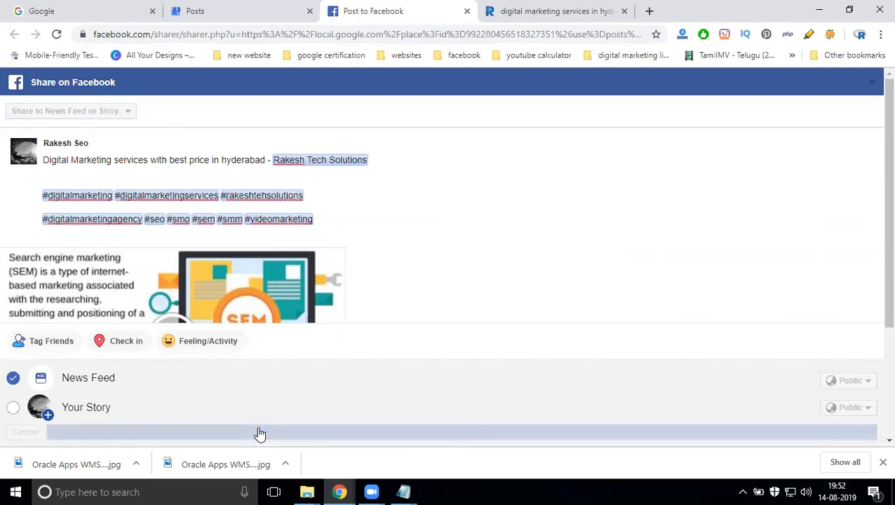
Open Facebook in a new browser tab and view the newly shared post on the profile's timeline
click(646, 17)
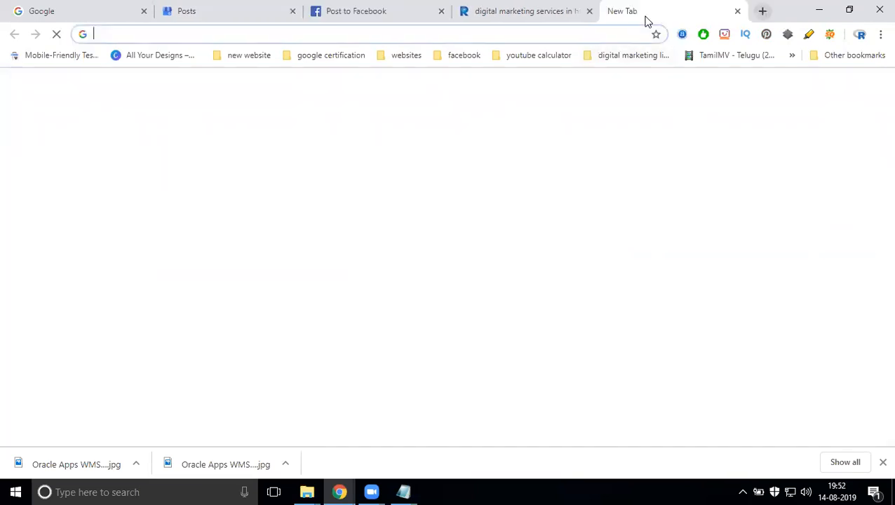
text(fa)
key(Return)
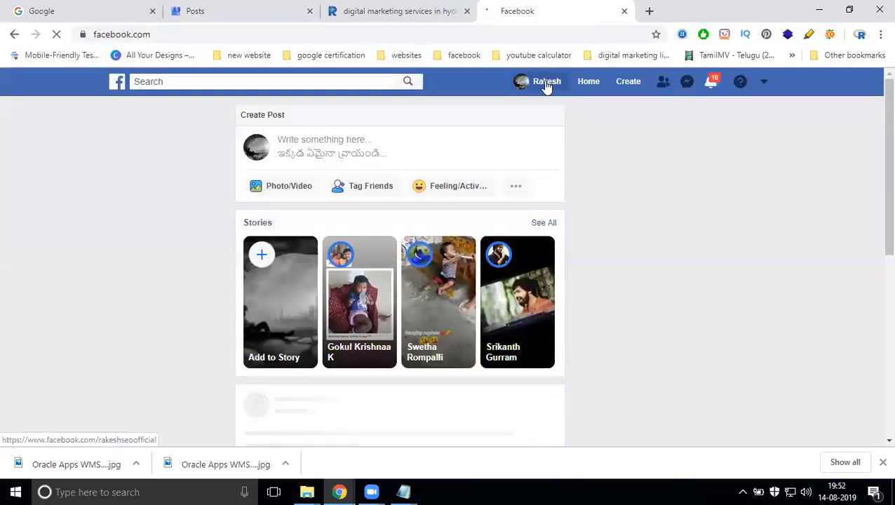
click(547, 82)
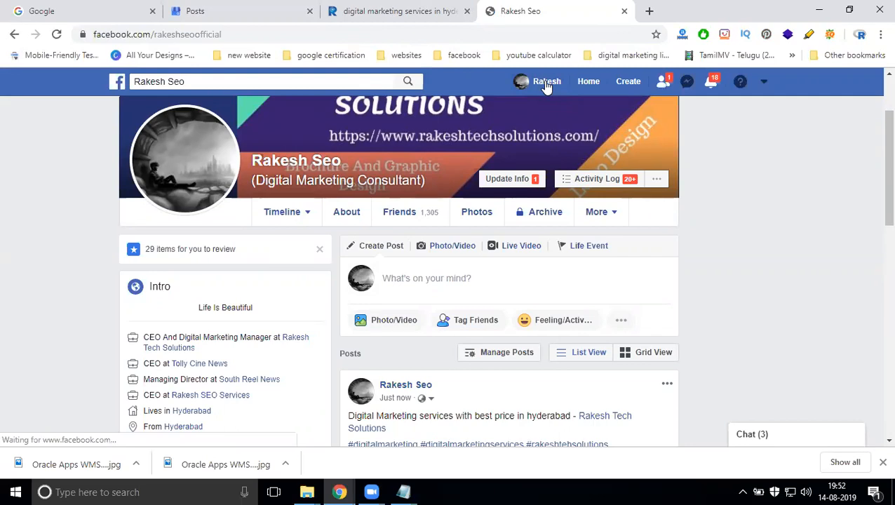
scroll(547, 85, down, 4)
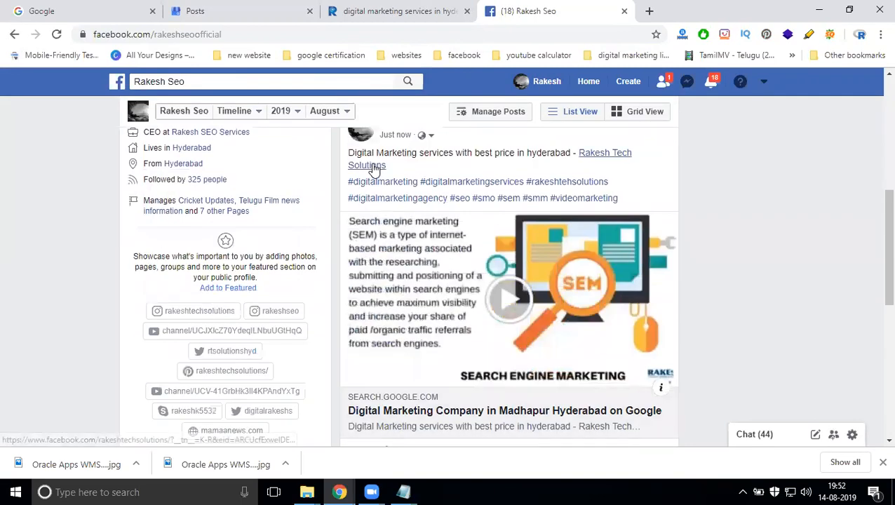
Check the post's Rakesh Tech Solutions tag by opening the linked page in a separate tab, and return to the profile
middle_click(372, 166)
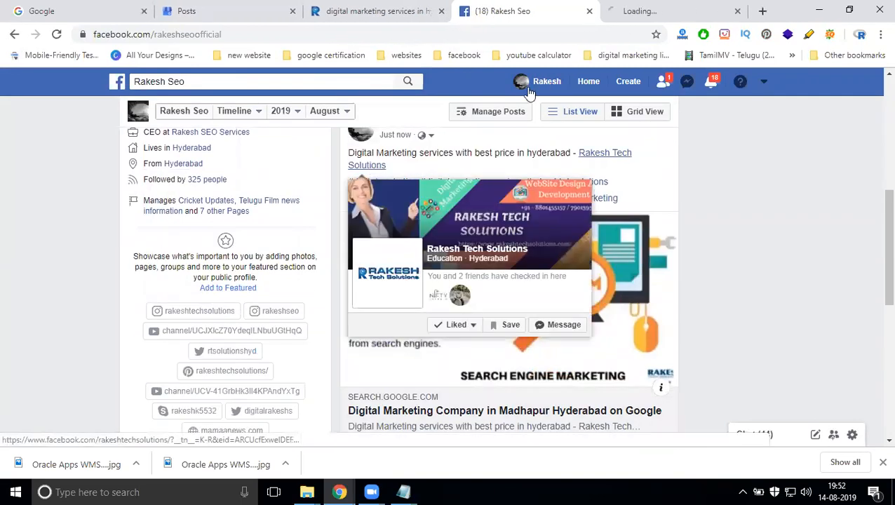
click(637, 6)
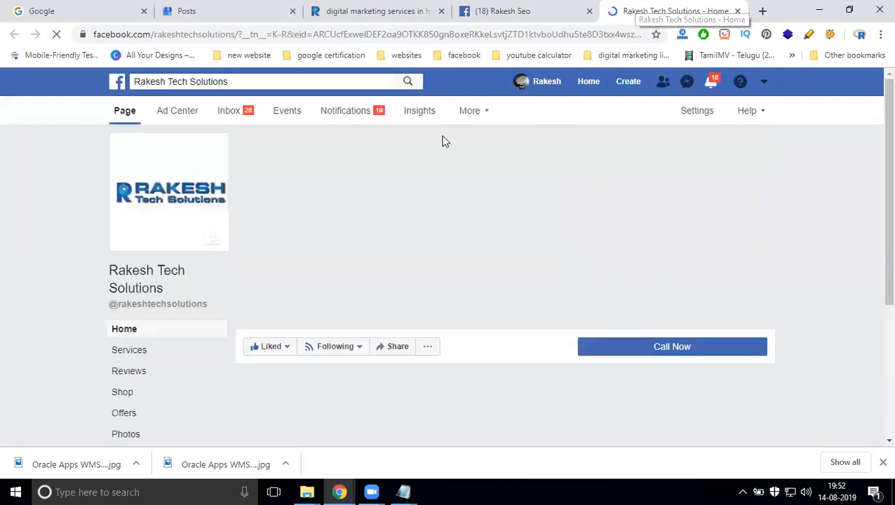
click(499, 8)
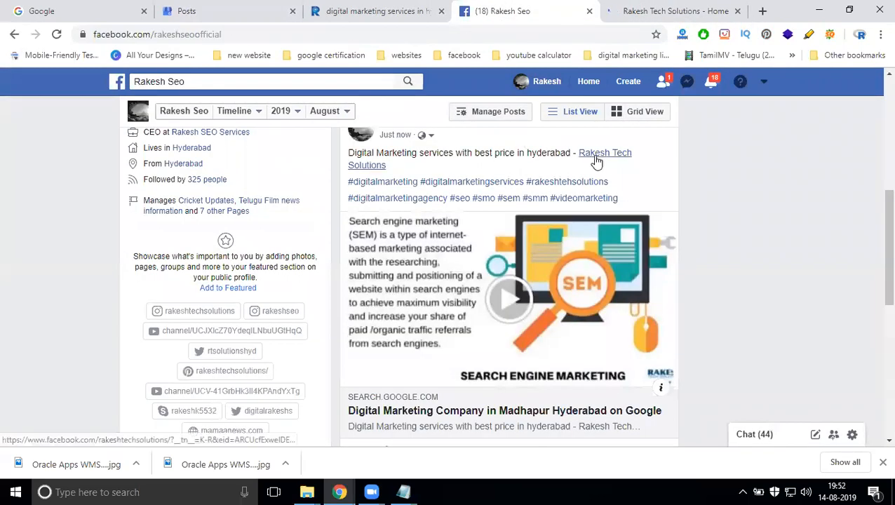
Open the shared SEM post on Google from its video preview and follow its Sign up link
click(495, 301)
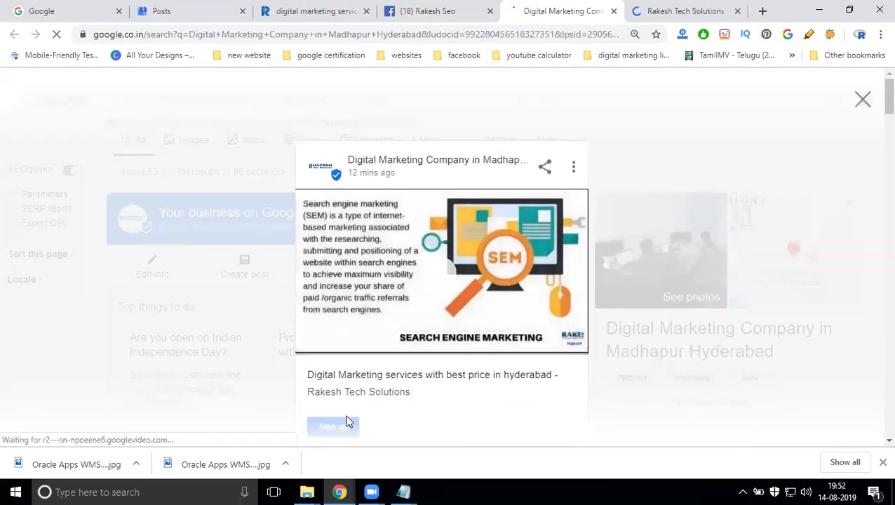
scroll(349, 418, down, 2)
click(335, 295)
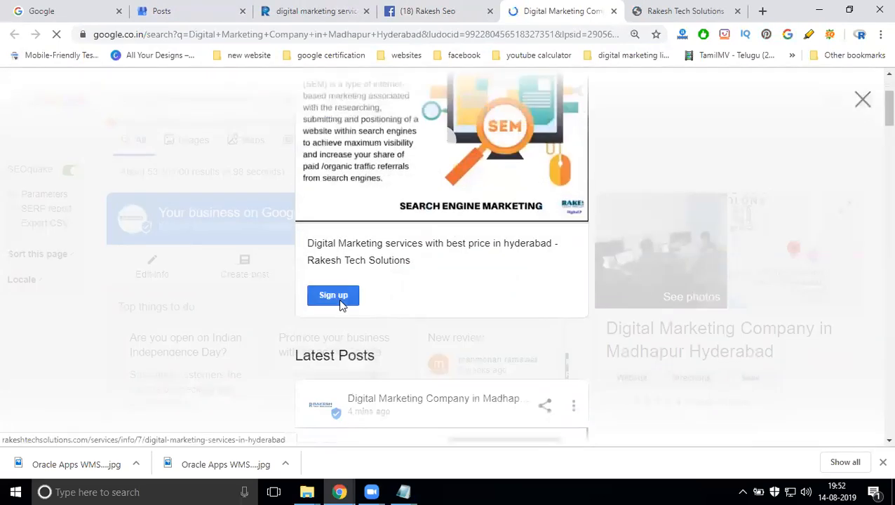